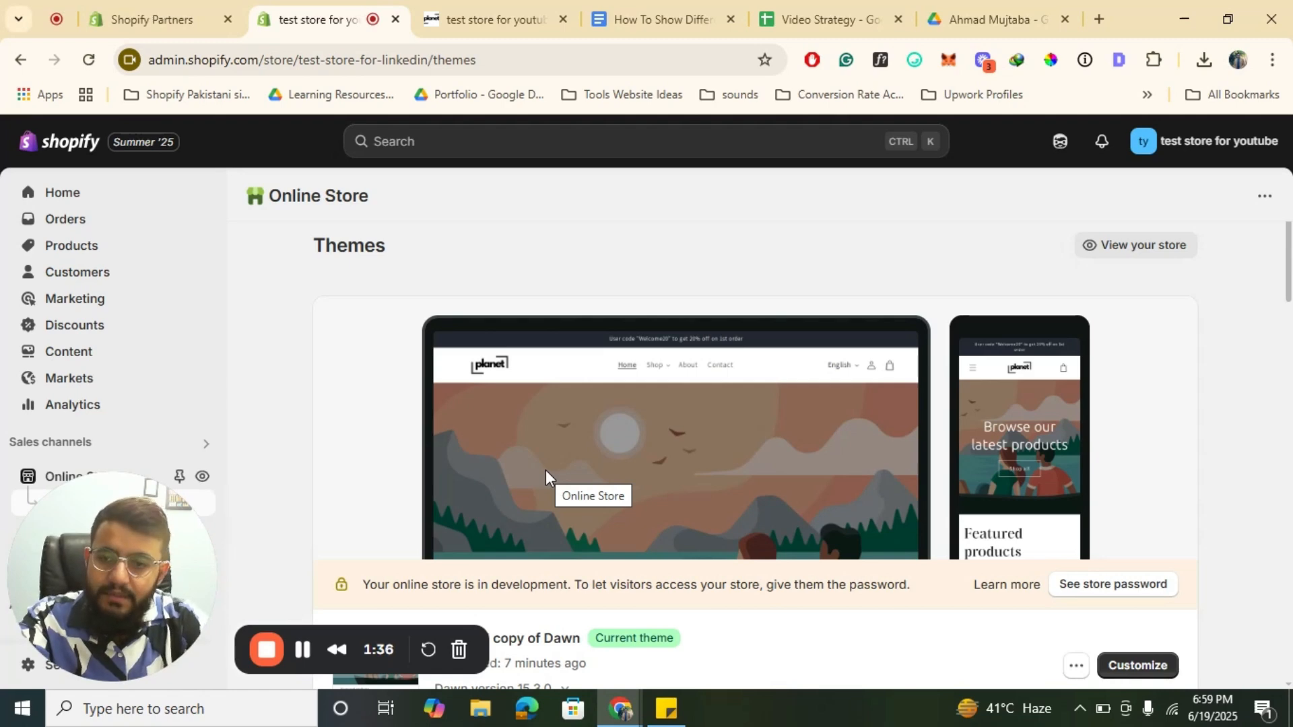
# Step: Open the store's orders list
pyautogui.click(76, 229)
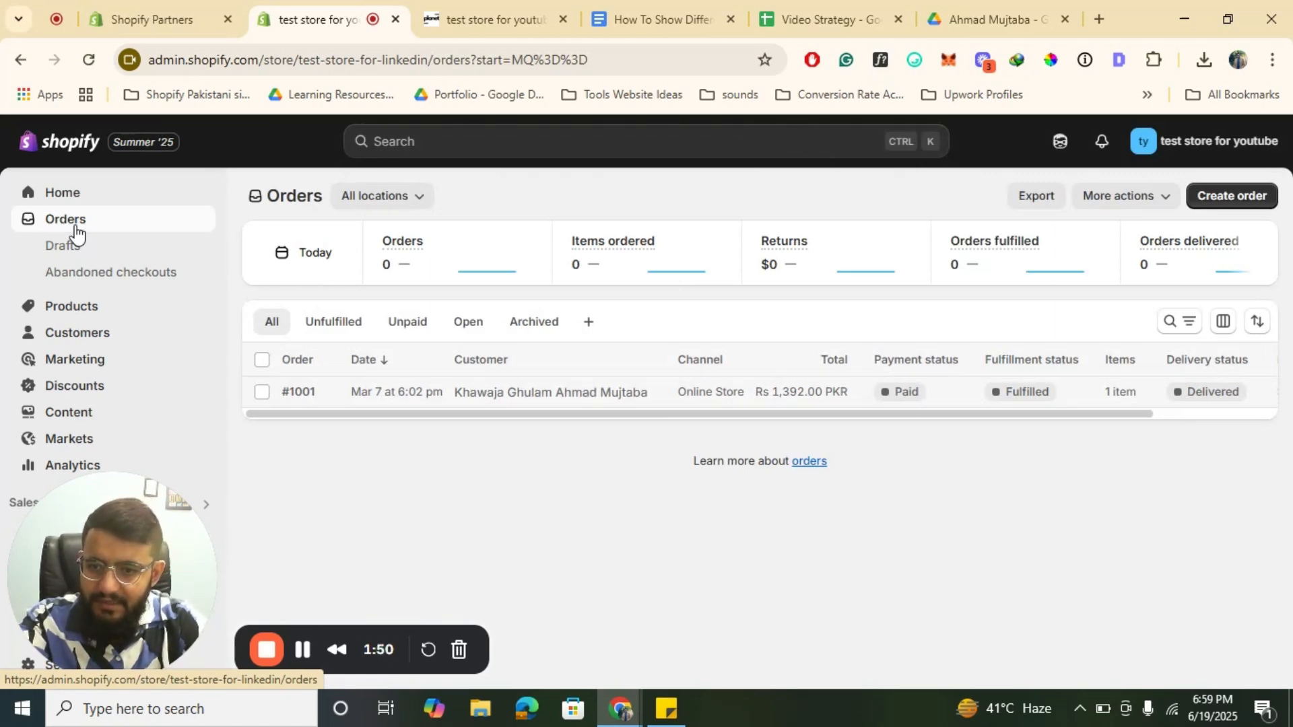
pyautogui.moveTo(140, 555); pyautogui.dragTo(561, 551)
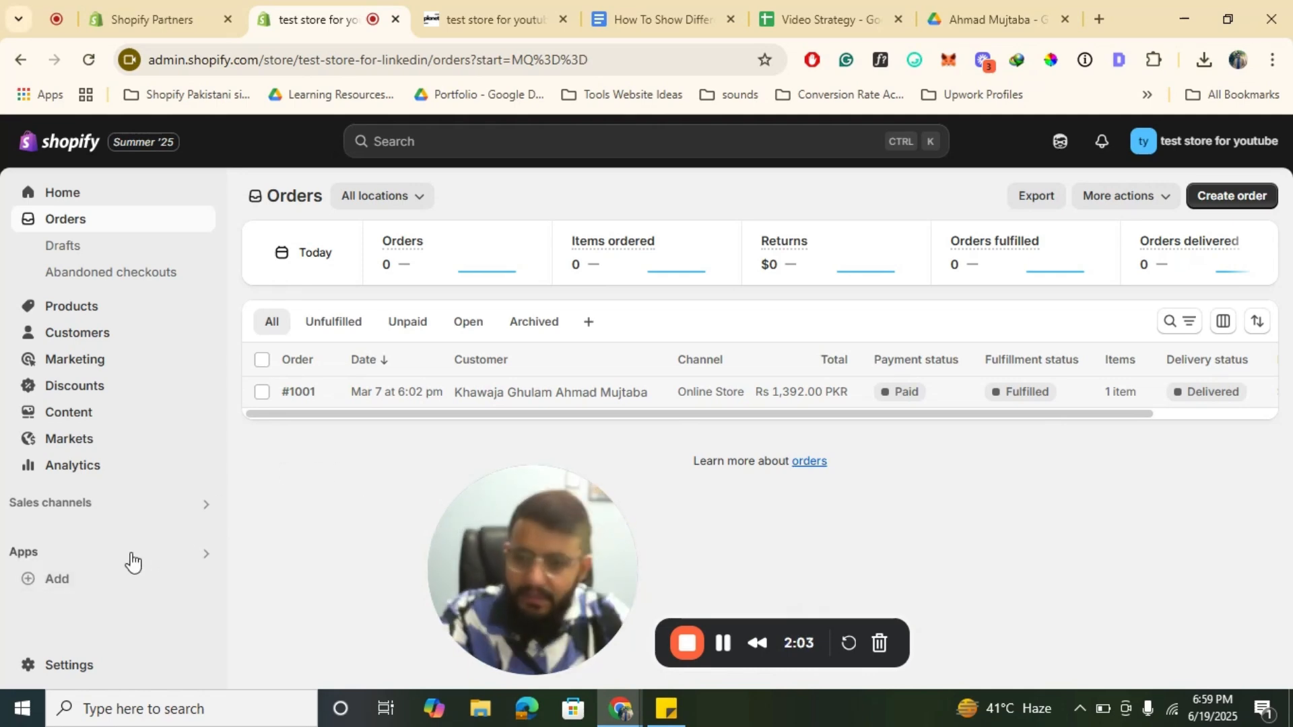
# Step: Open the recommended apps for the store and follow the link to the Shopify App Store
pyautogui.click(27, 554)
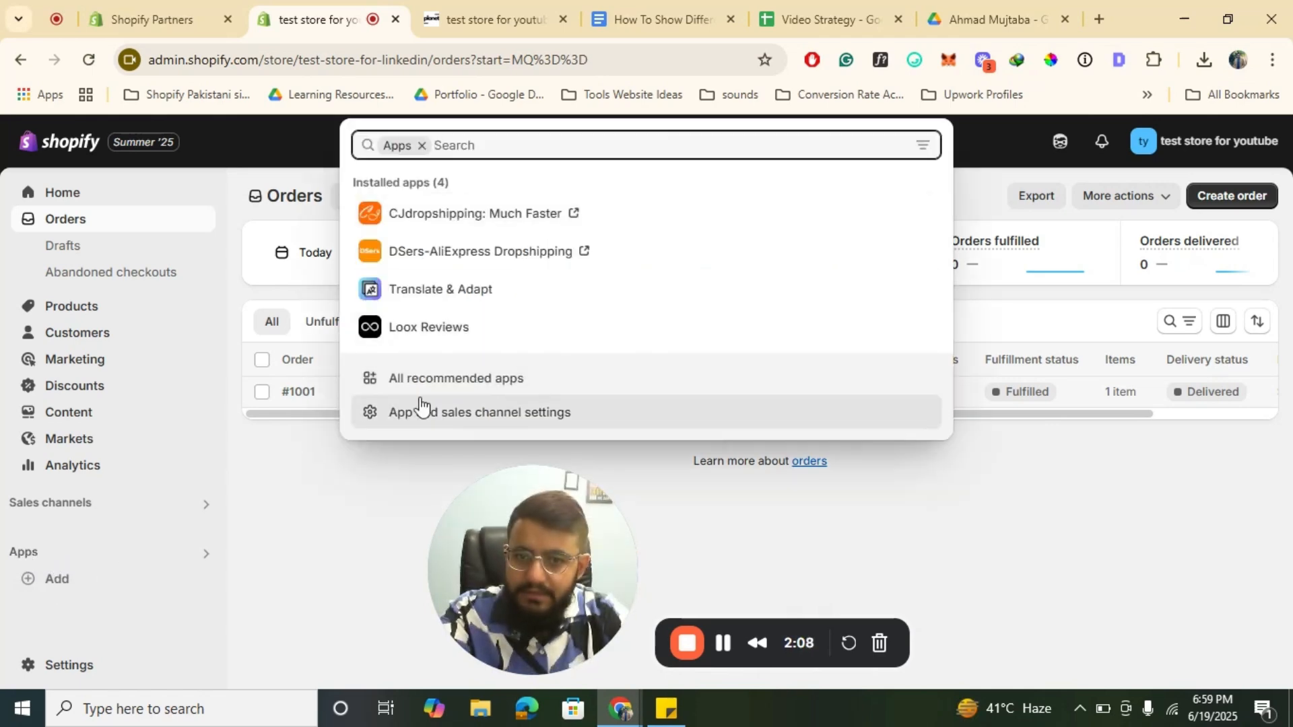
pyautogui.click(40, 591)
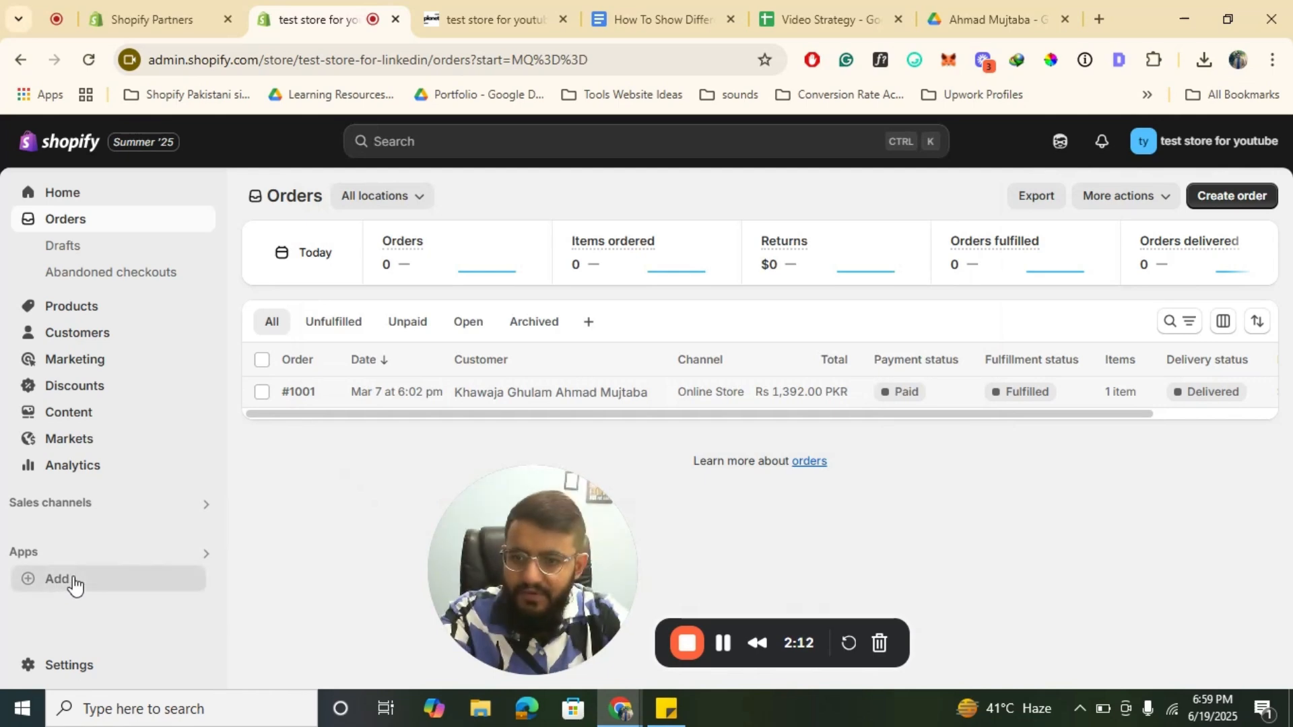
pyautogui.click(71, 579)
pyautogui.scroll(-3, 499, 330)
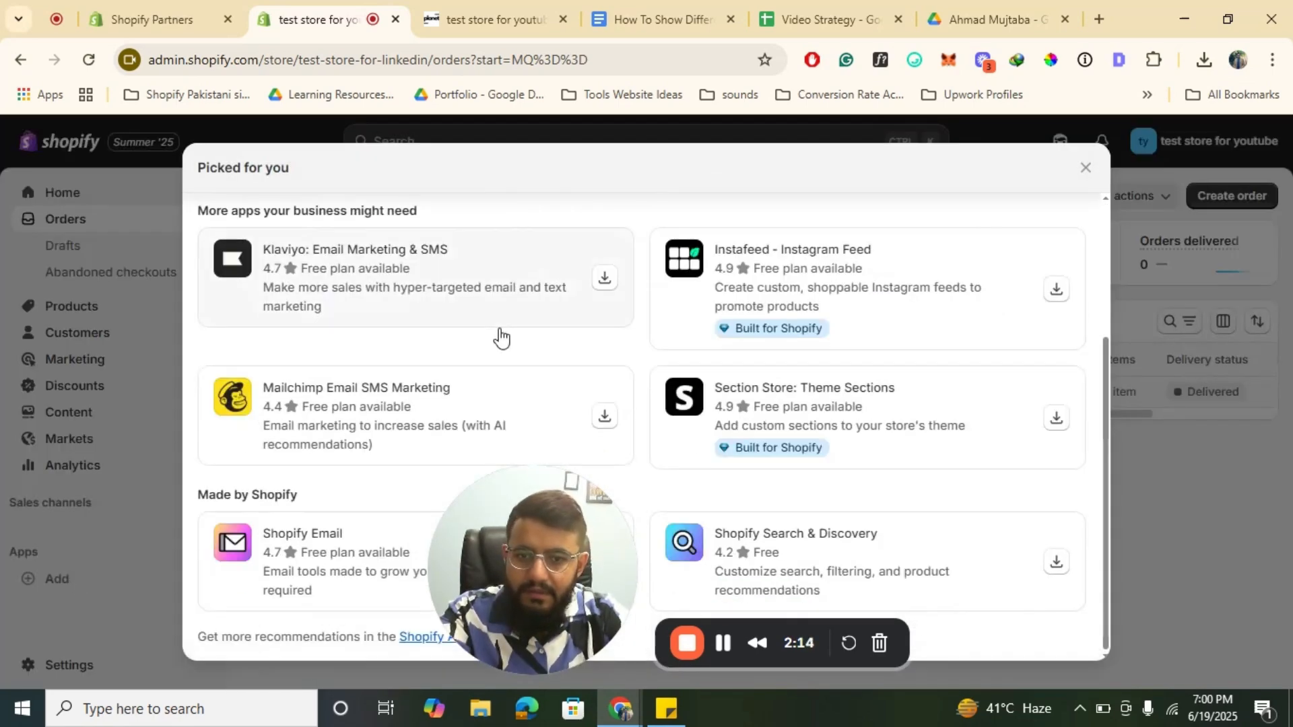
pyautogui.click(422, 641)
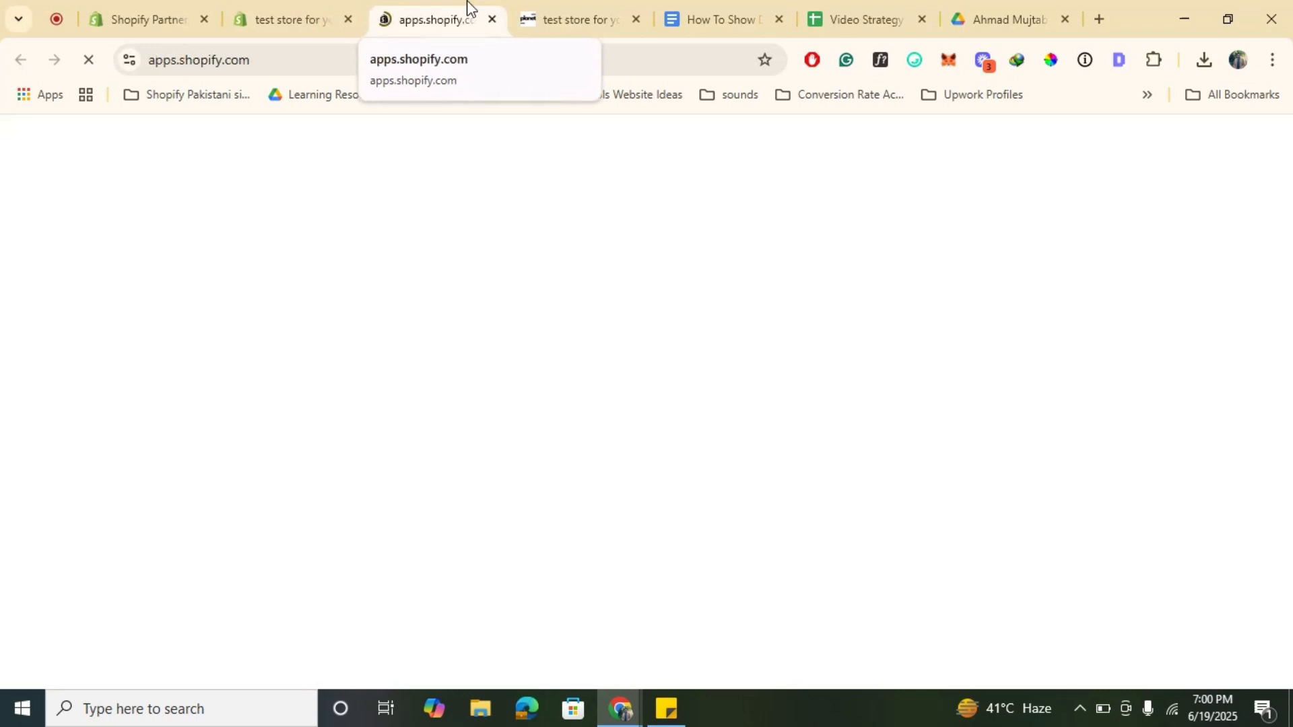
# Step: Search the Shopify App Store for 17track and open the 17TRACK Order Tracking app listing
pyautogui.click(311, 8)
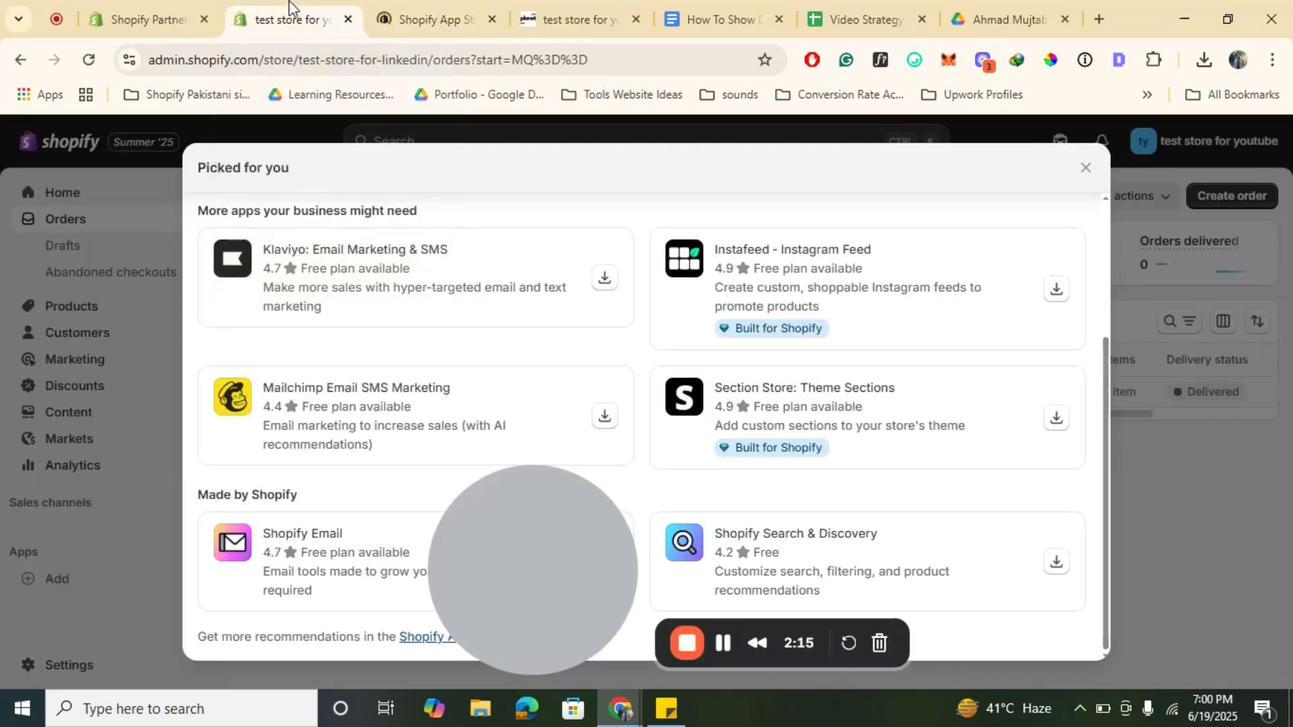
pyautogui.click(451, 7)
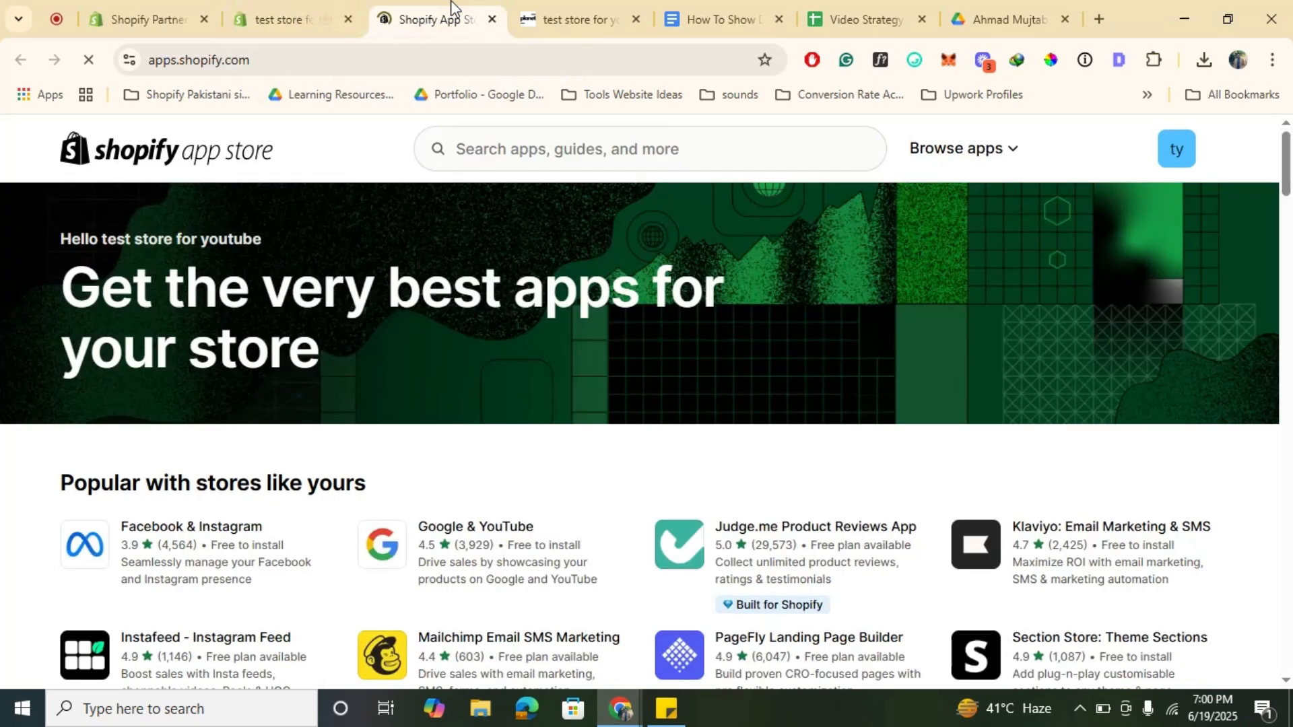
pyautogui.click(524, 147)
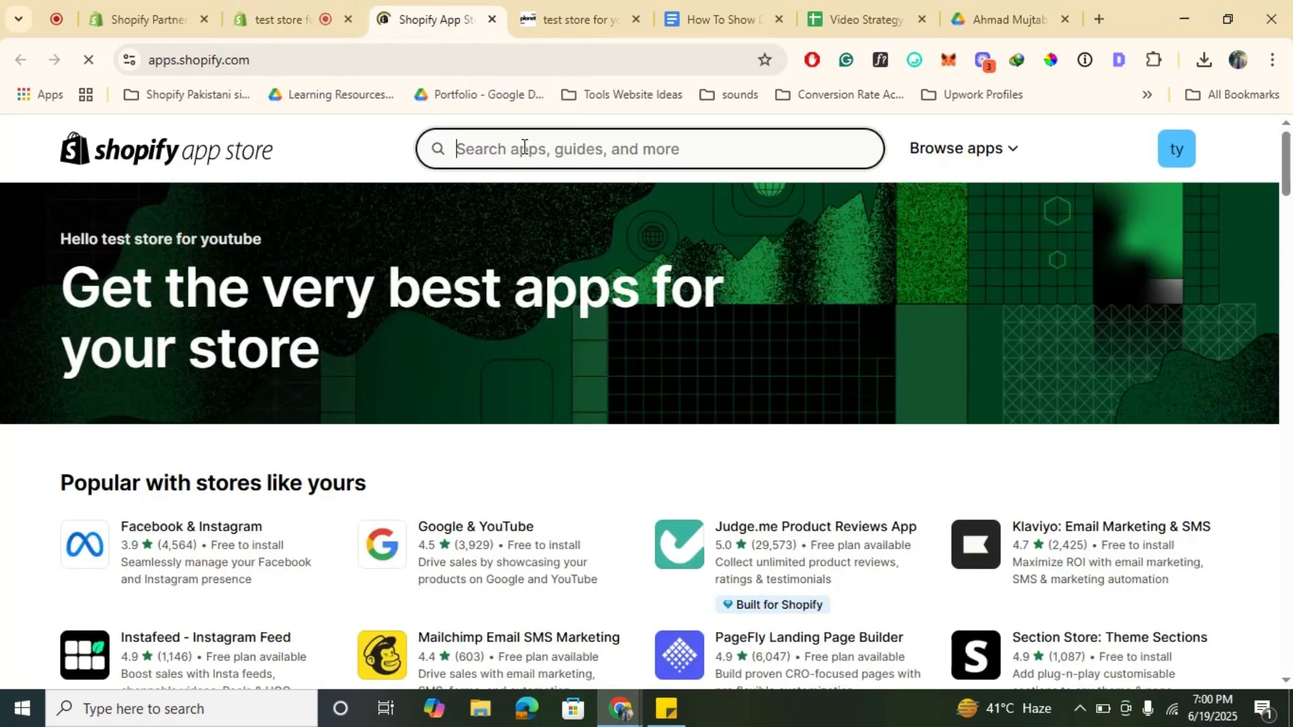
pyautogui.write('17')
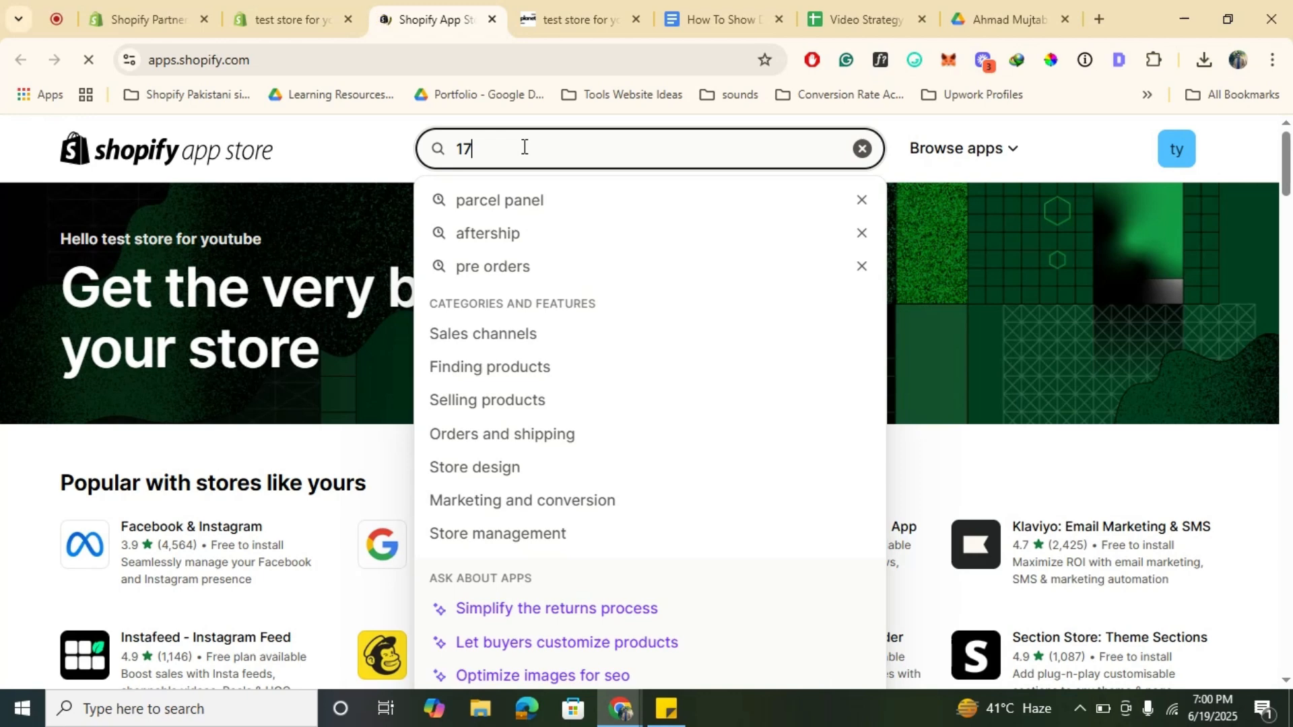
pyautogui.write('t')
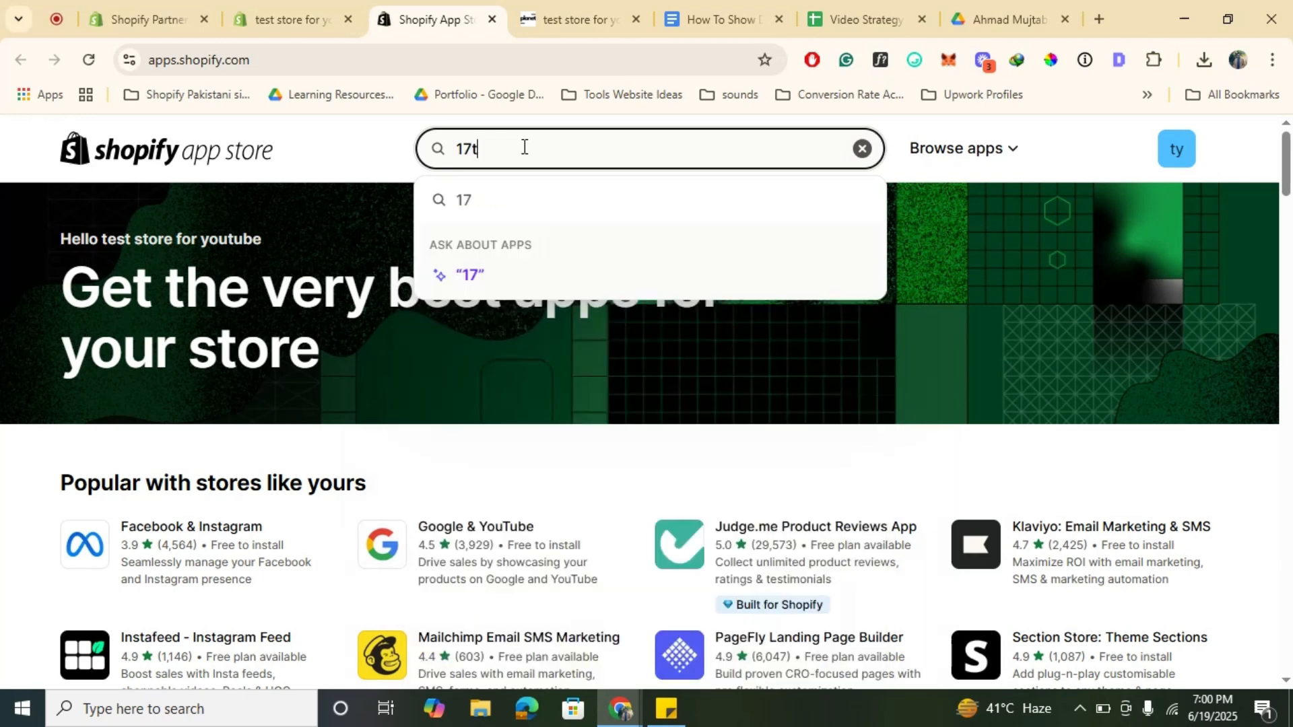
pyautogui.write('rack')
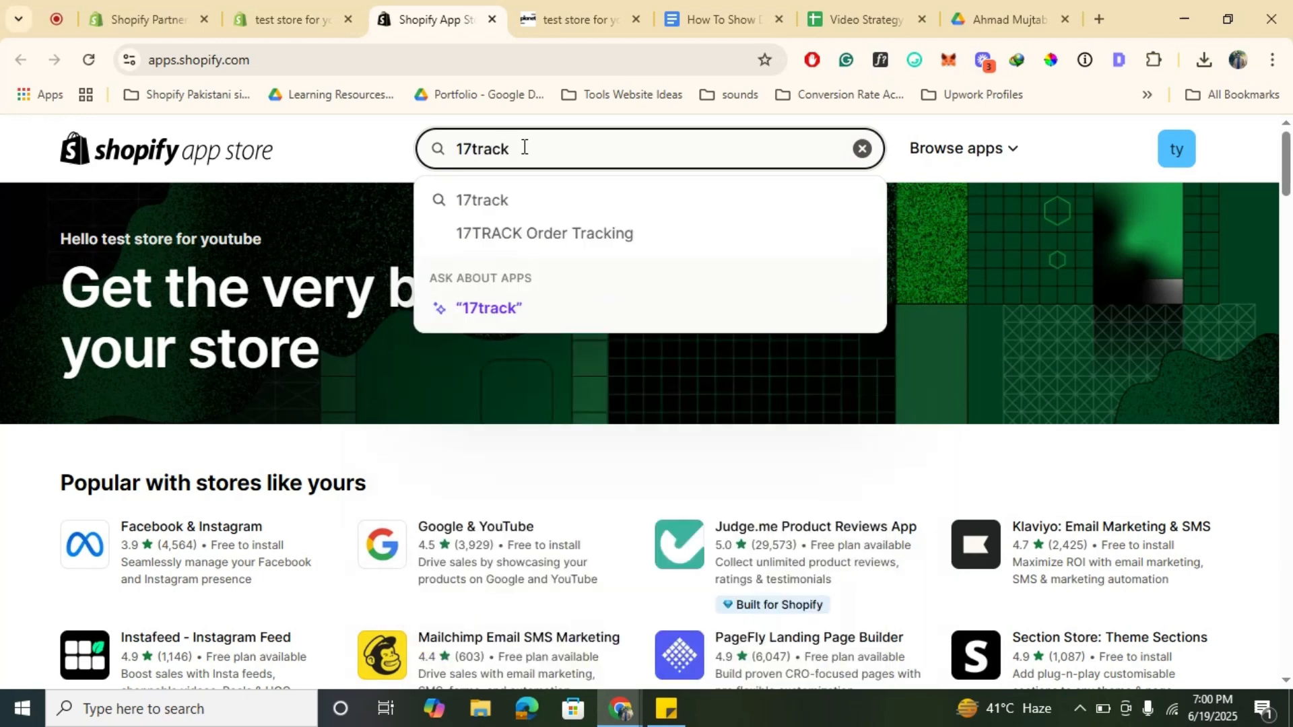
pyautogui.click(560, 226)
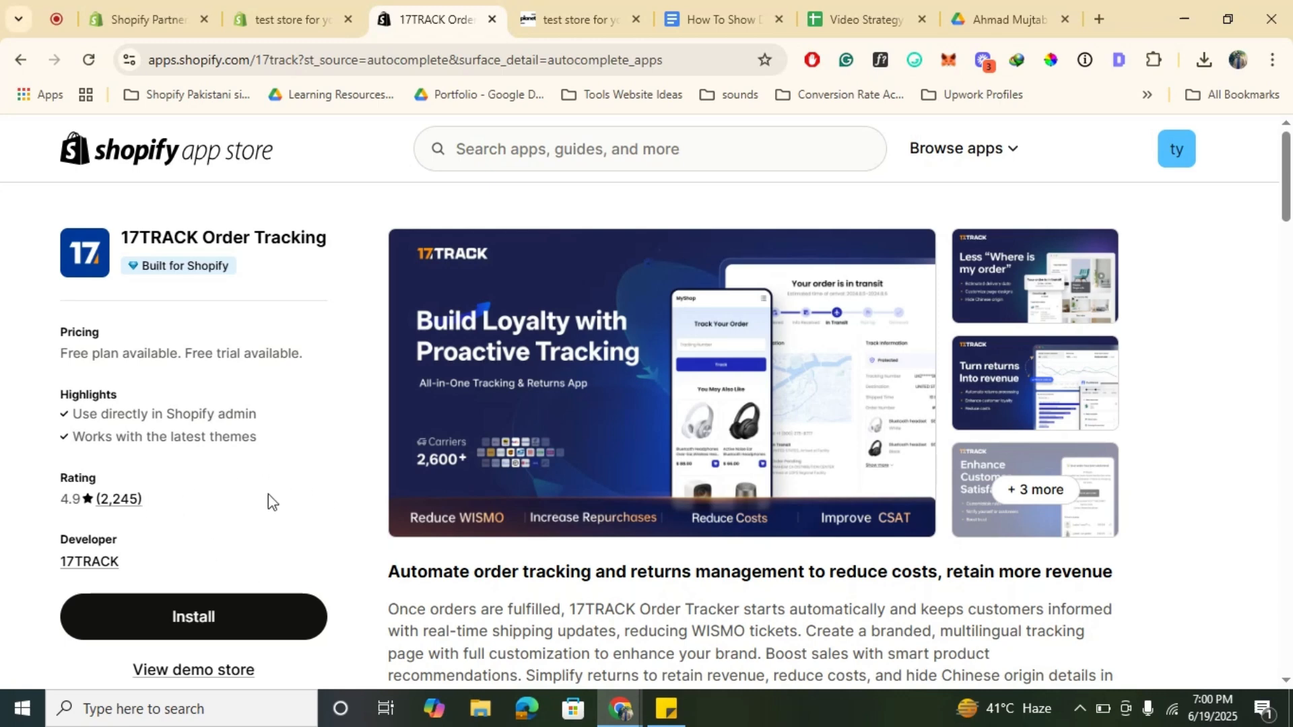
# Step: Install the 17TRACK app, approving its requested access to store data
pyautogui.click(233, 617)
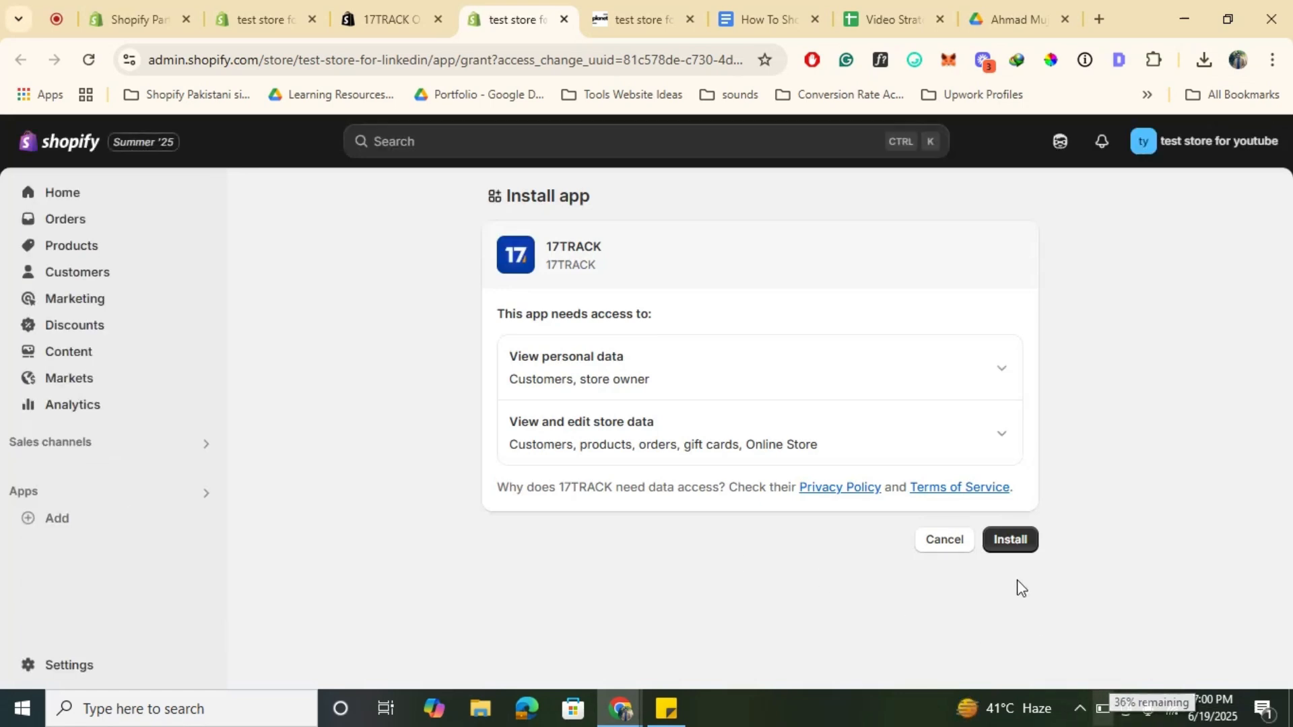
pyautogui.click(1010, 543)
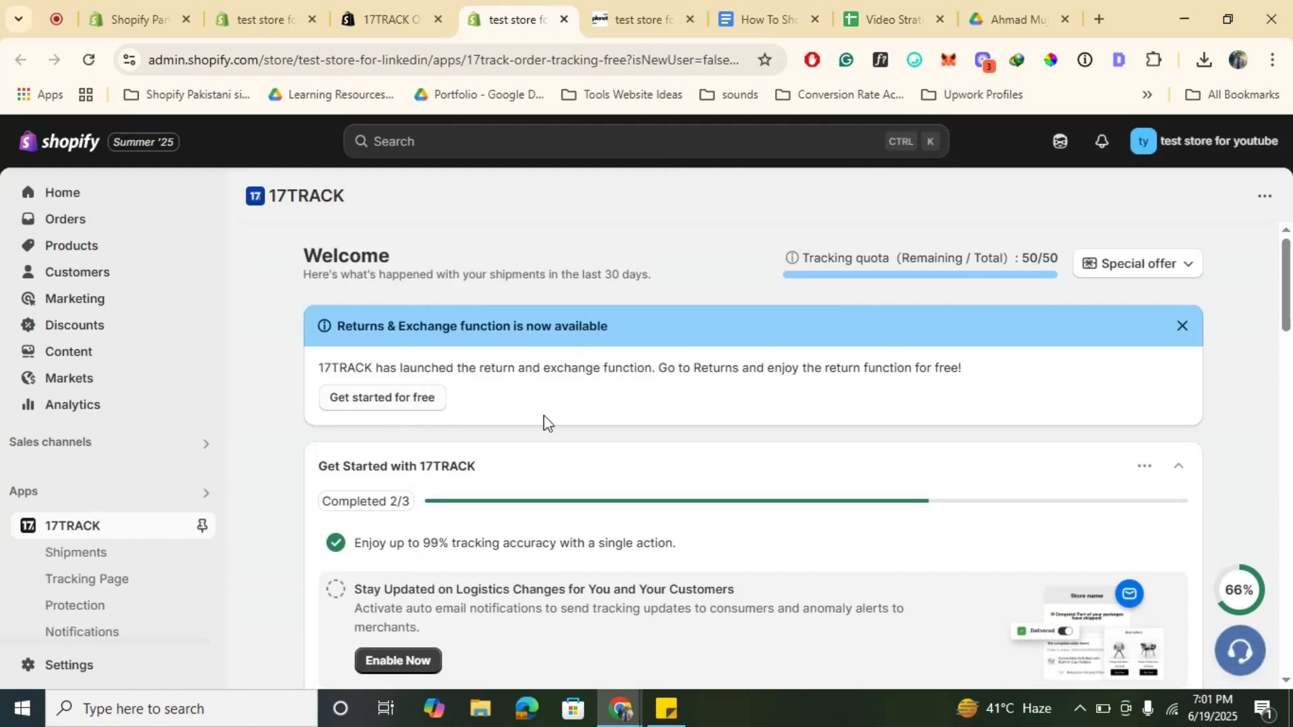
# Step: Scroll through the 17TRACK welcome dashboard to examine its sections
pyautogui.scroll(-2, 543, 415)
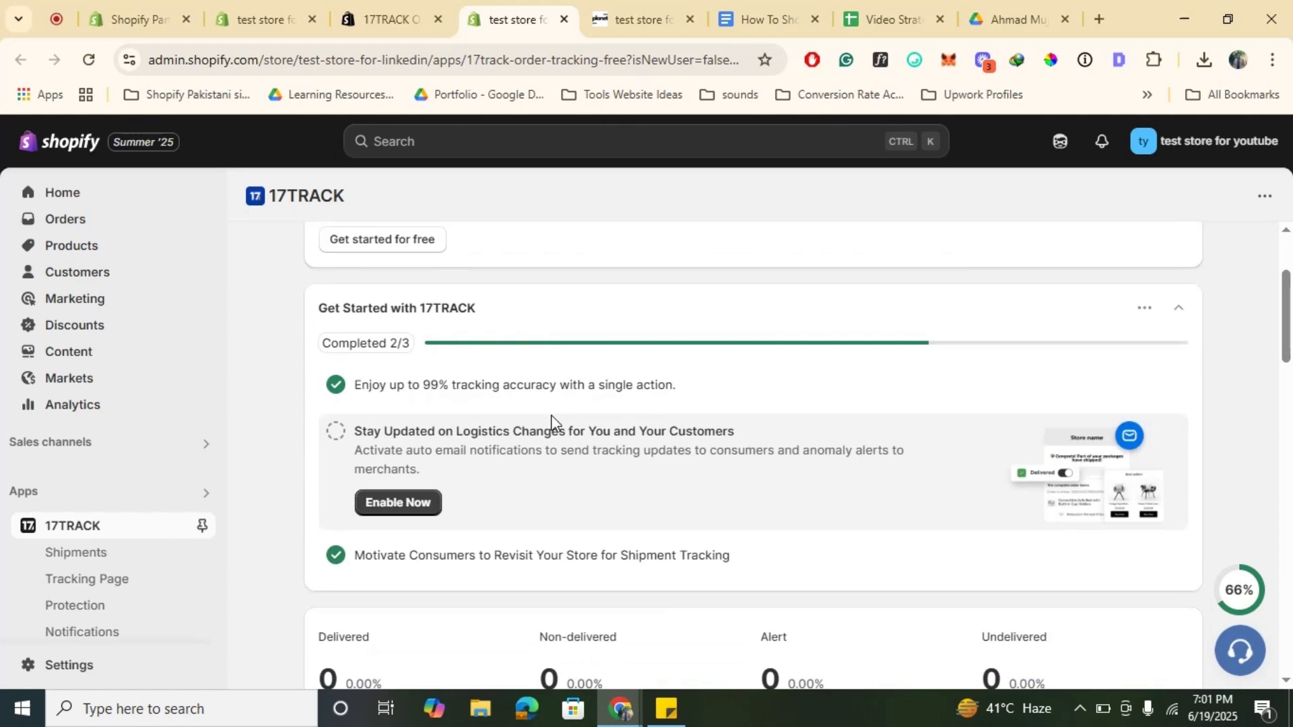
pyautogui.scroll(-5, 550, 415)
pyautogui.scroll(-3, 551, 422)
pyautogui.scroll(10, 551, 423)
pyautogui.scroll(-4, 552, 424)
pyautogui.scroll(-3, 553, 424)
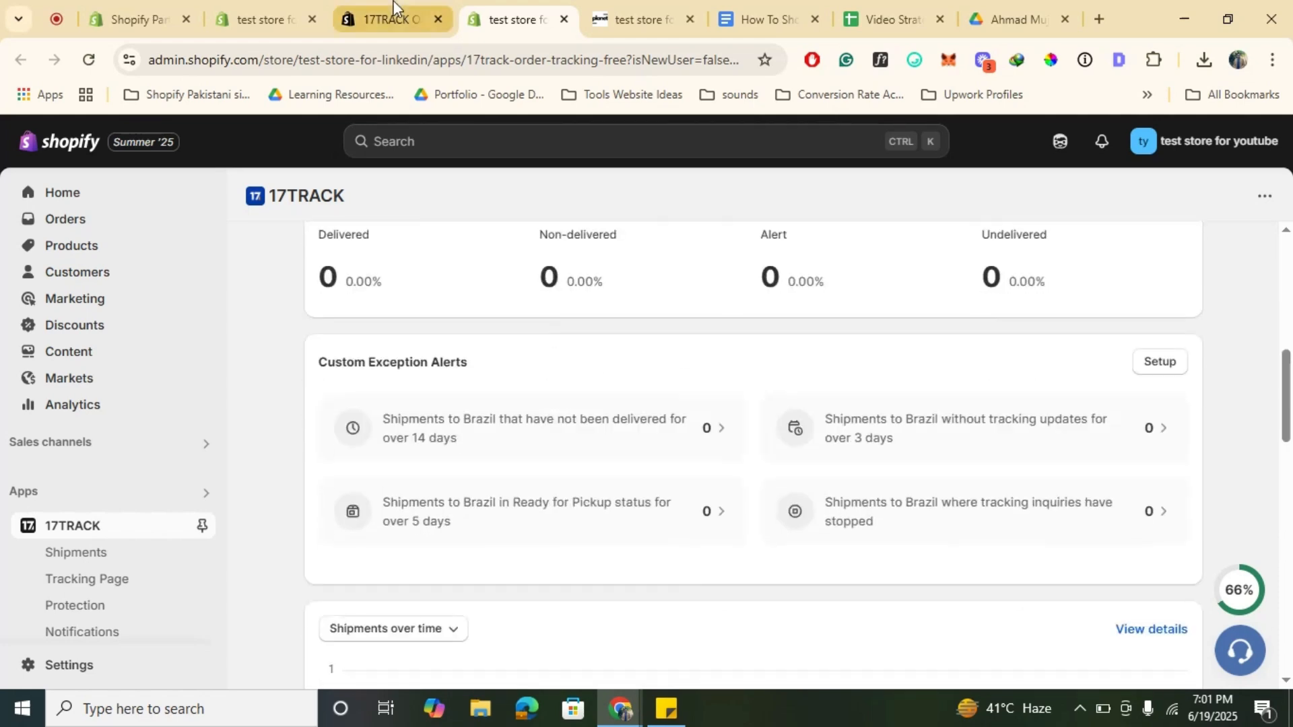
# Step: Review the 17TRACK pricing plans on the app store listing, then return to the app in the admin
pyautogui.click(387, 19)
pyautogui.scroll(-8, 410, 384)
pyautogui.scroll(-1, 410, 384)
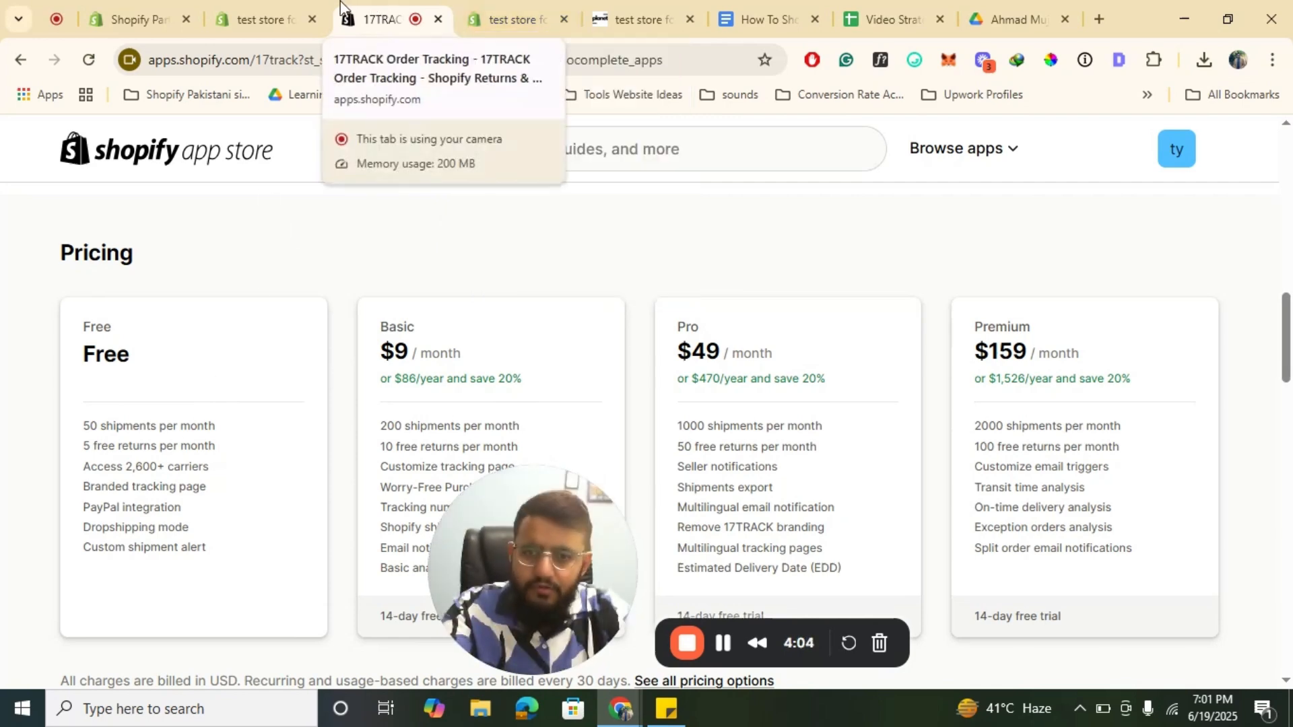
pyautogui.click(264, 19)
pyautogui.click(552, 2)
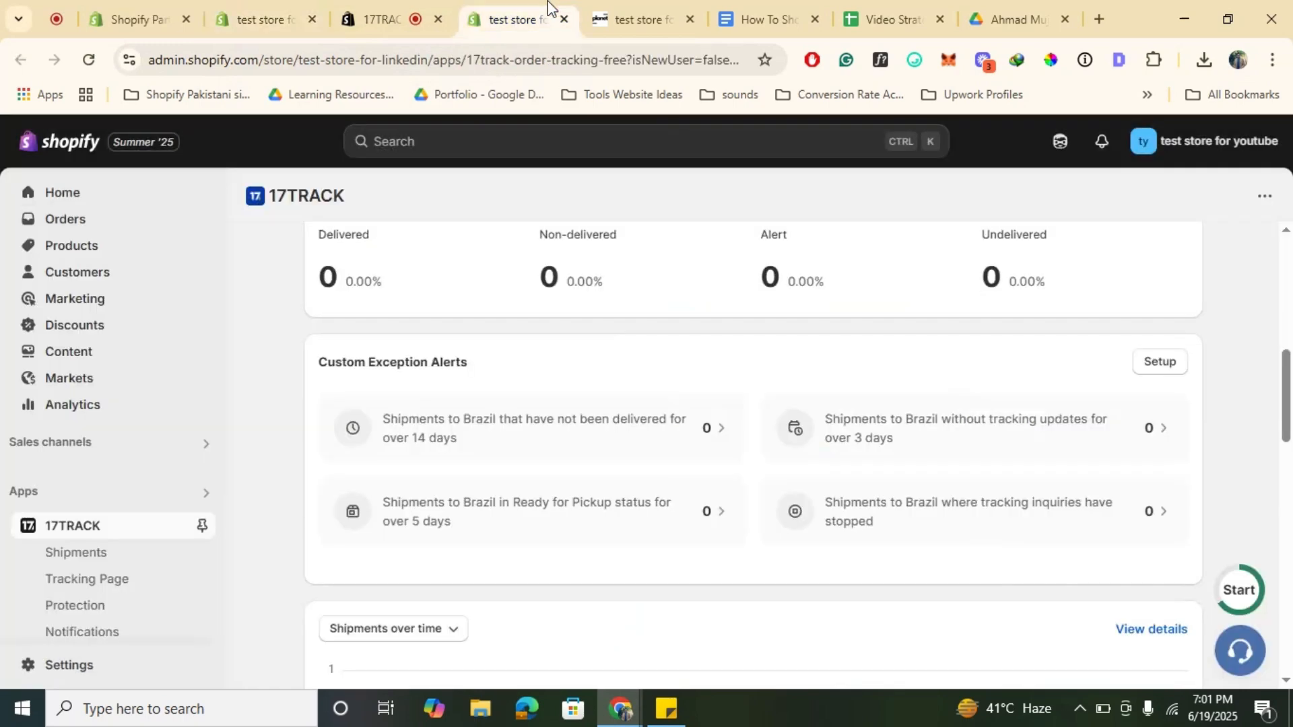
# Step: Sync store orders into 17TRACK shipments using a 90Days sync date range
pyautogui.scroll(-10, 551, 234)
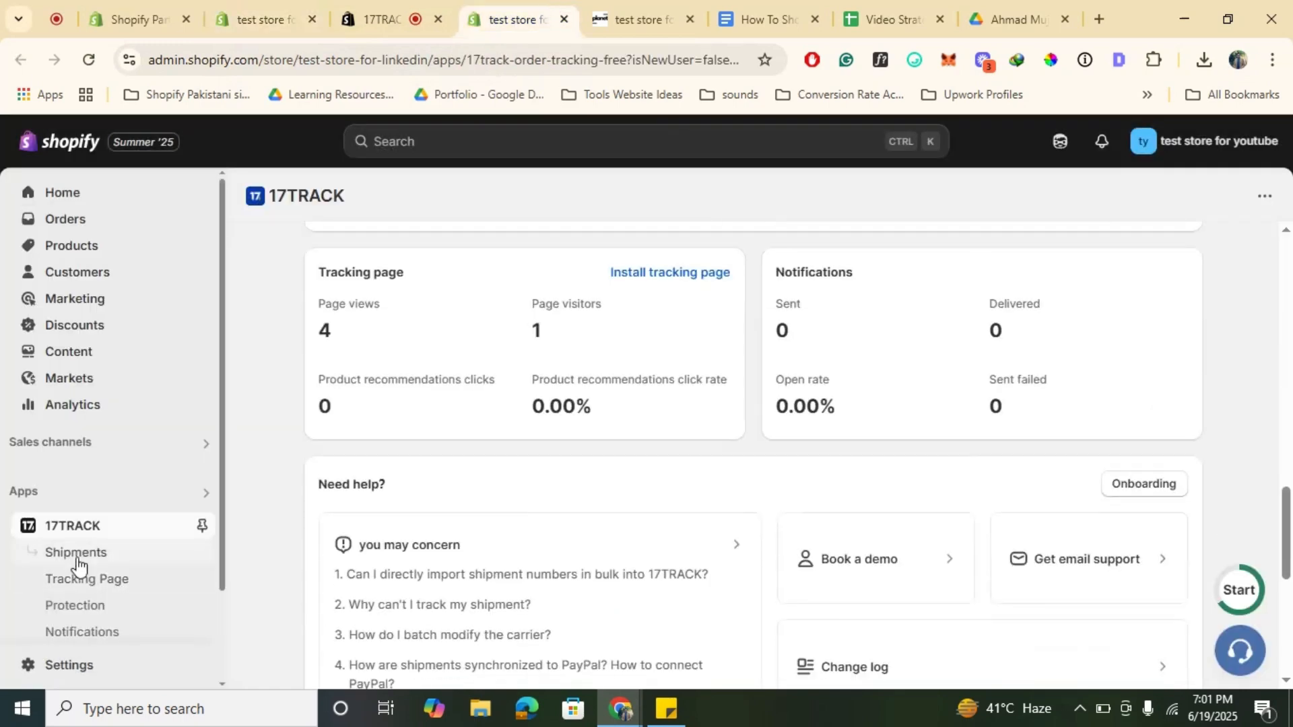
pyautogui.click(76, 553)
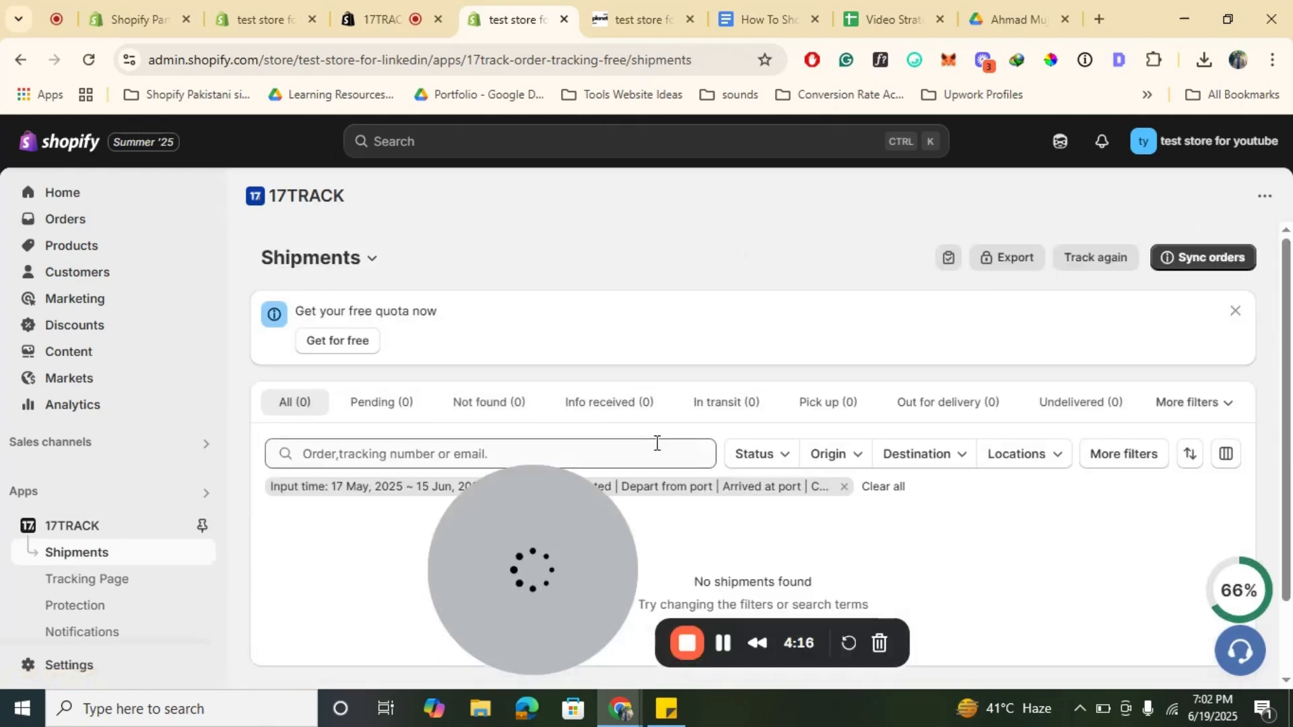
pyautogui.click(1185, 247)
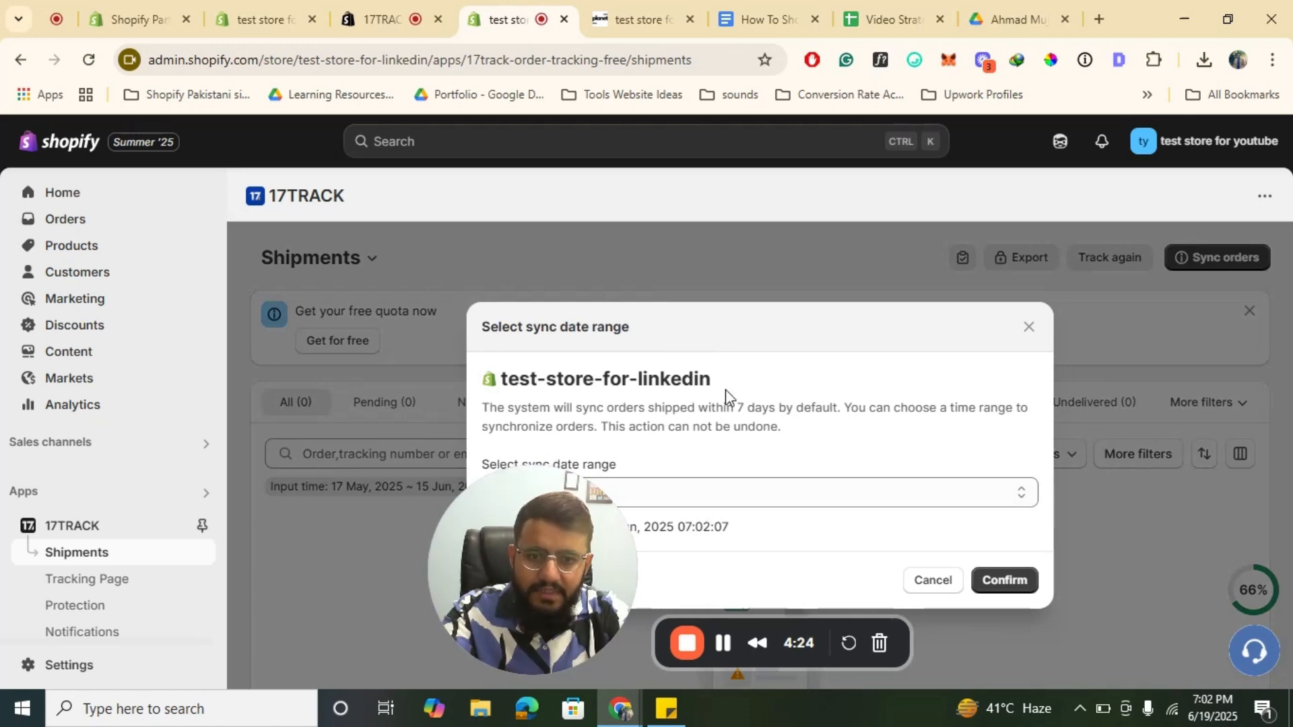
pyautogui.moveTo(721, 332); pyautogui.dragTo(640, 163)
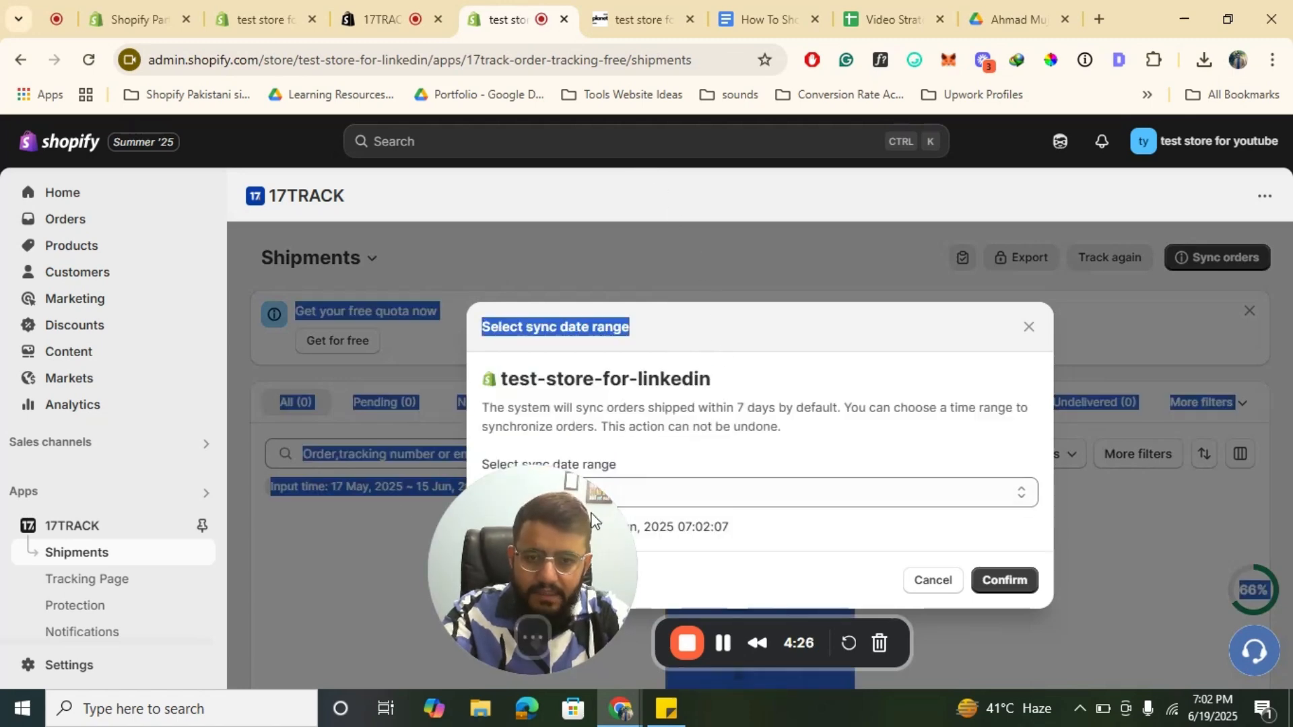
pyautogui.click(551, 495)
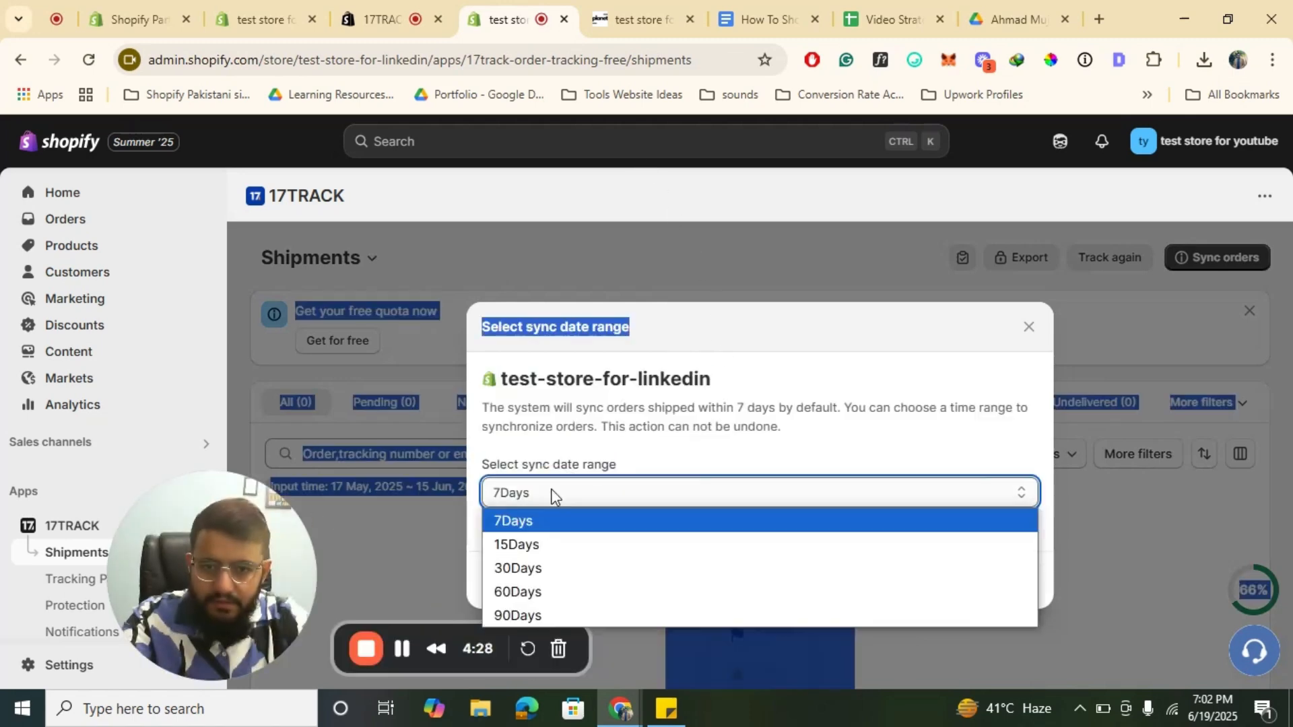
pyautogui.click(528, 615)
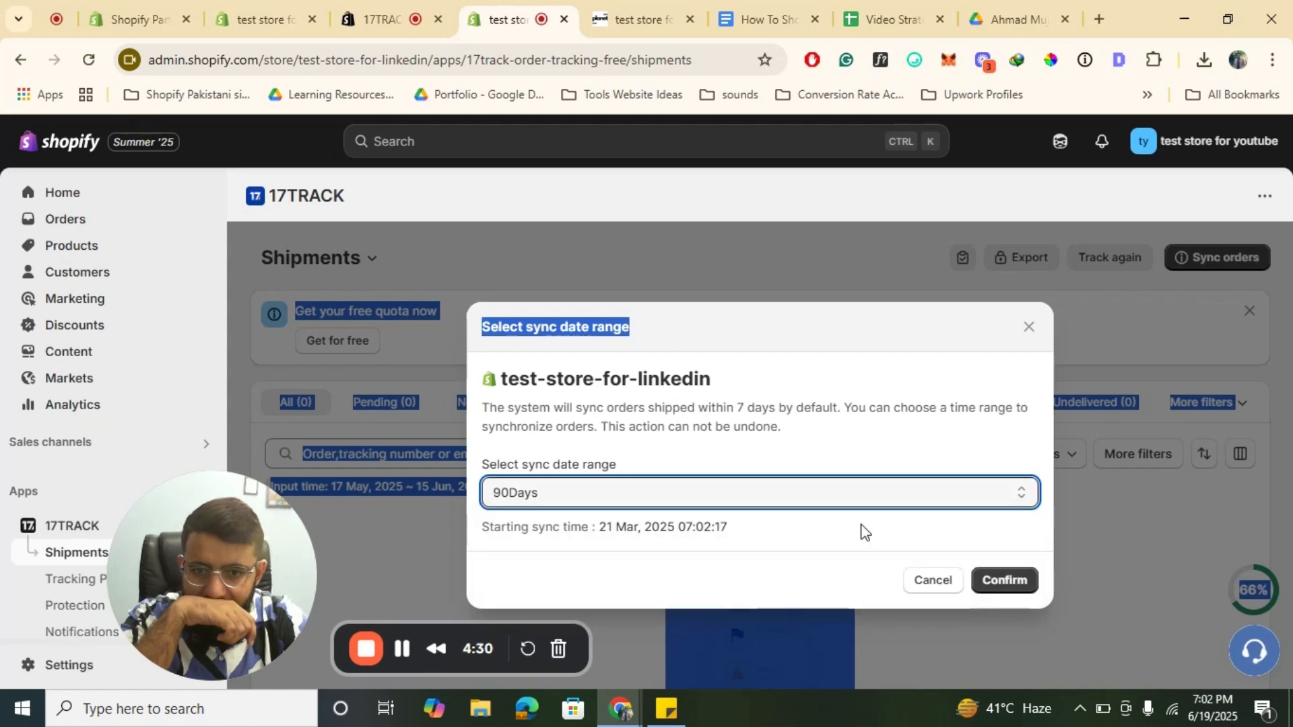
pyautogui.click(1007, 572)
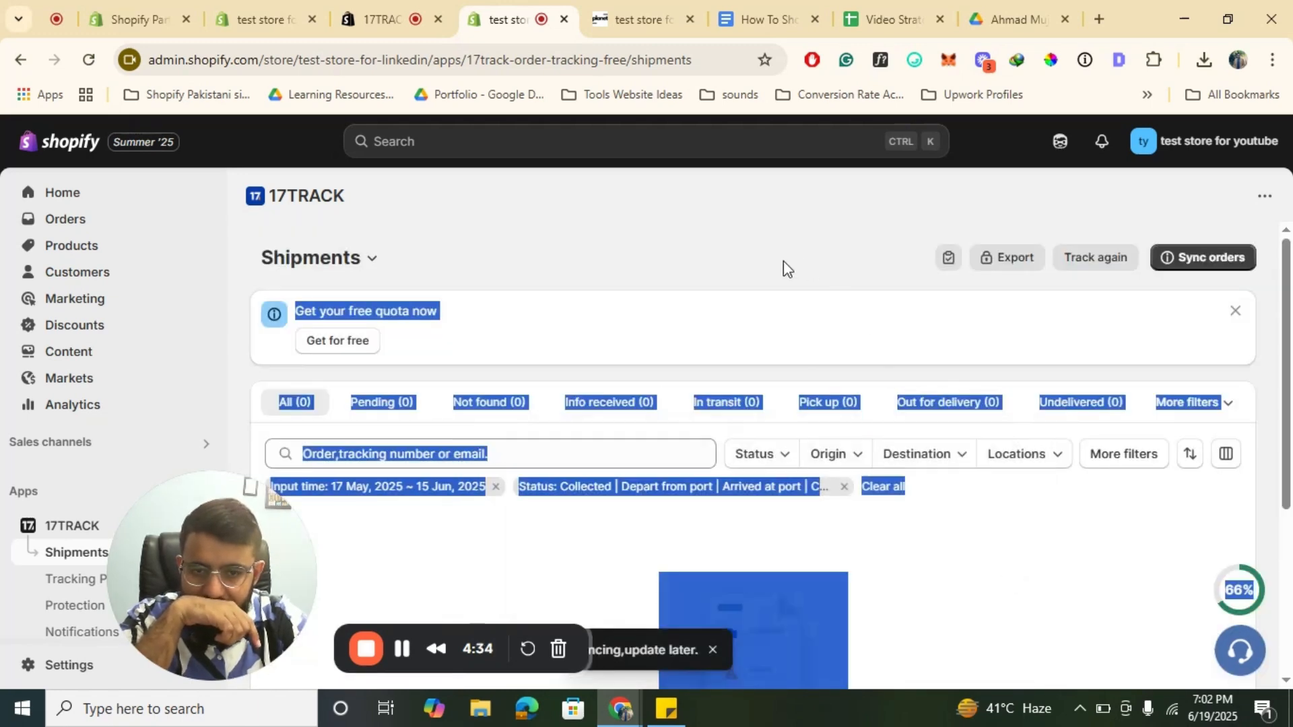
# Step: Remove the status and input time filters from the shipments list
pyautogui.scroll(-5, 782, 261)
pyautogui.scroll(5, 784, 268)
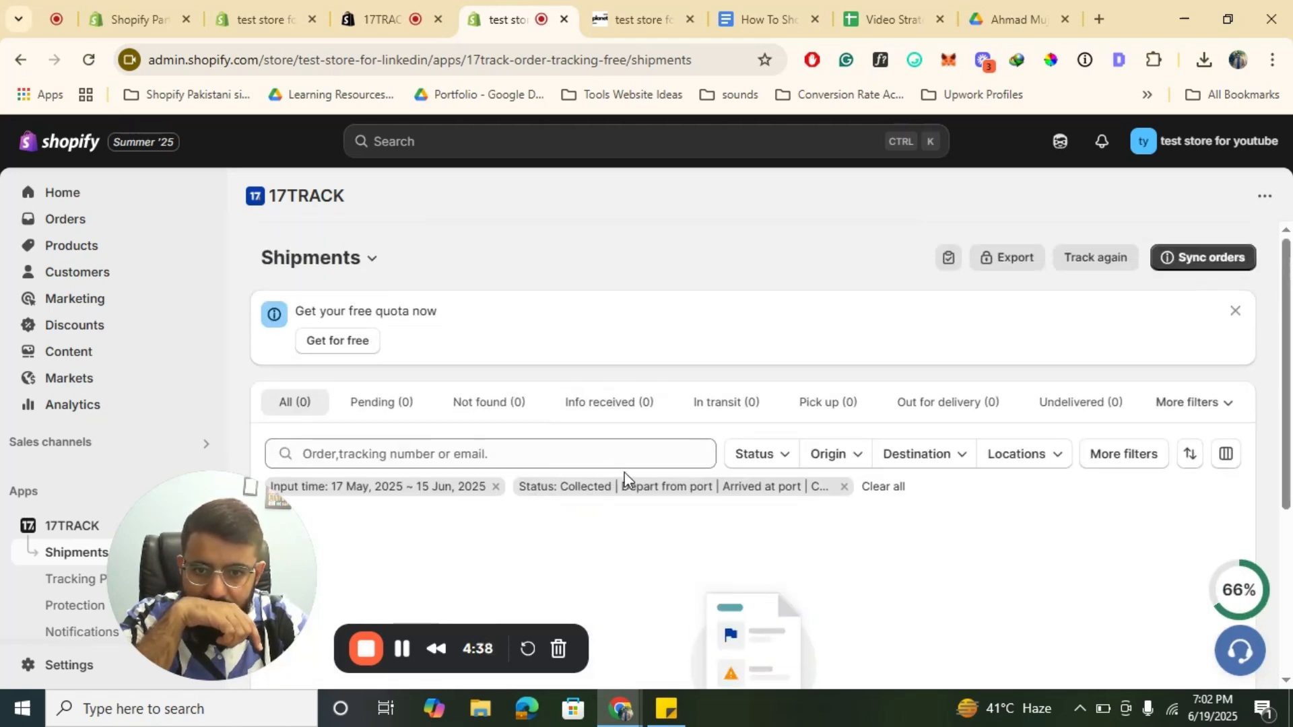
pyautogui.click(844, 486)
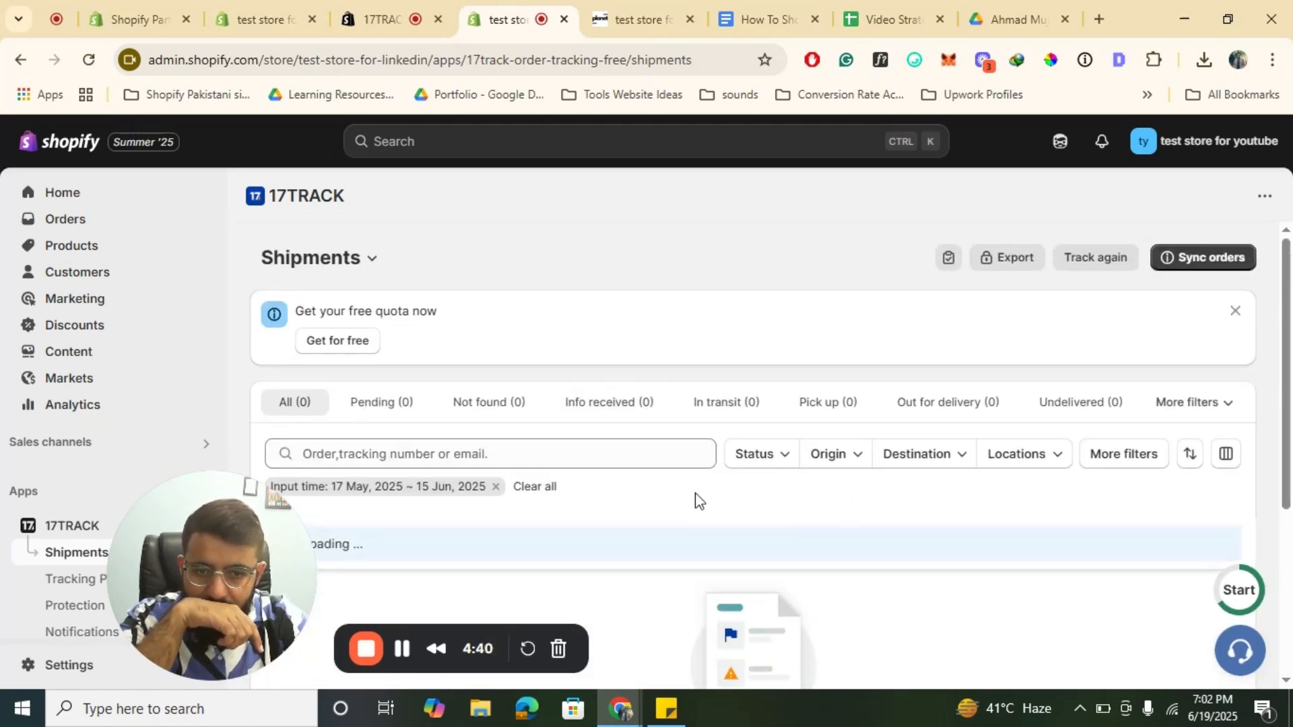
pyautogui.click(495, 487)
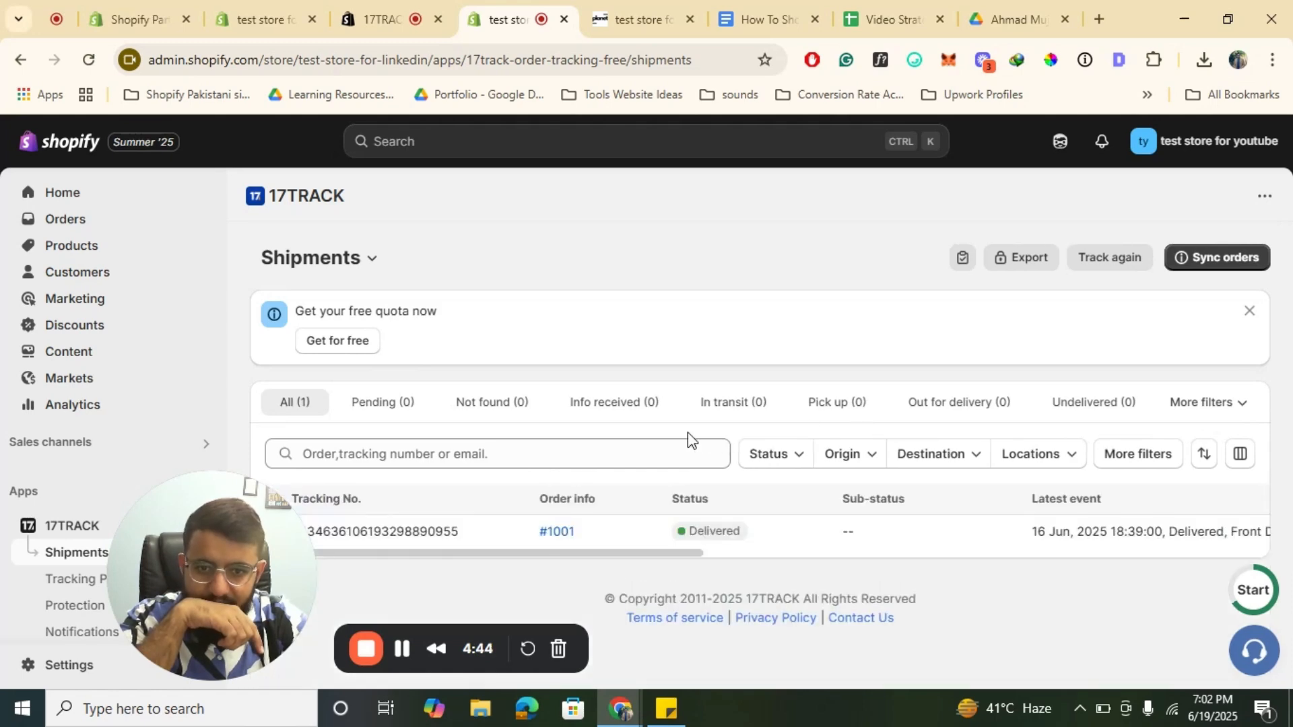
# Step: Open the Tracking Page section and examine the store's tracking page and its URL
pyautogui.moveTo(217, 537); pyautogui.dragTo(634, 409)
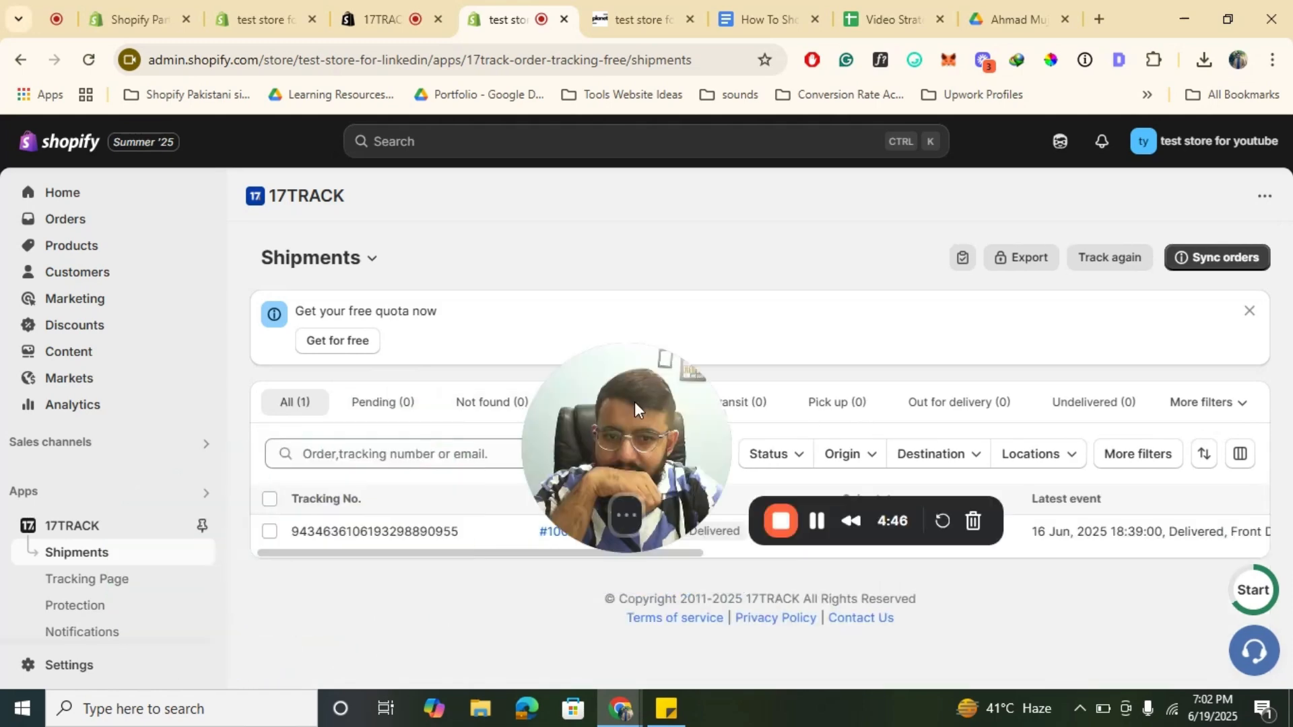
pyautogui.click(101, 581)
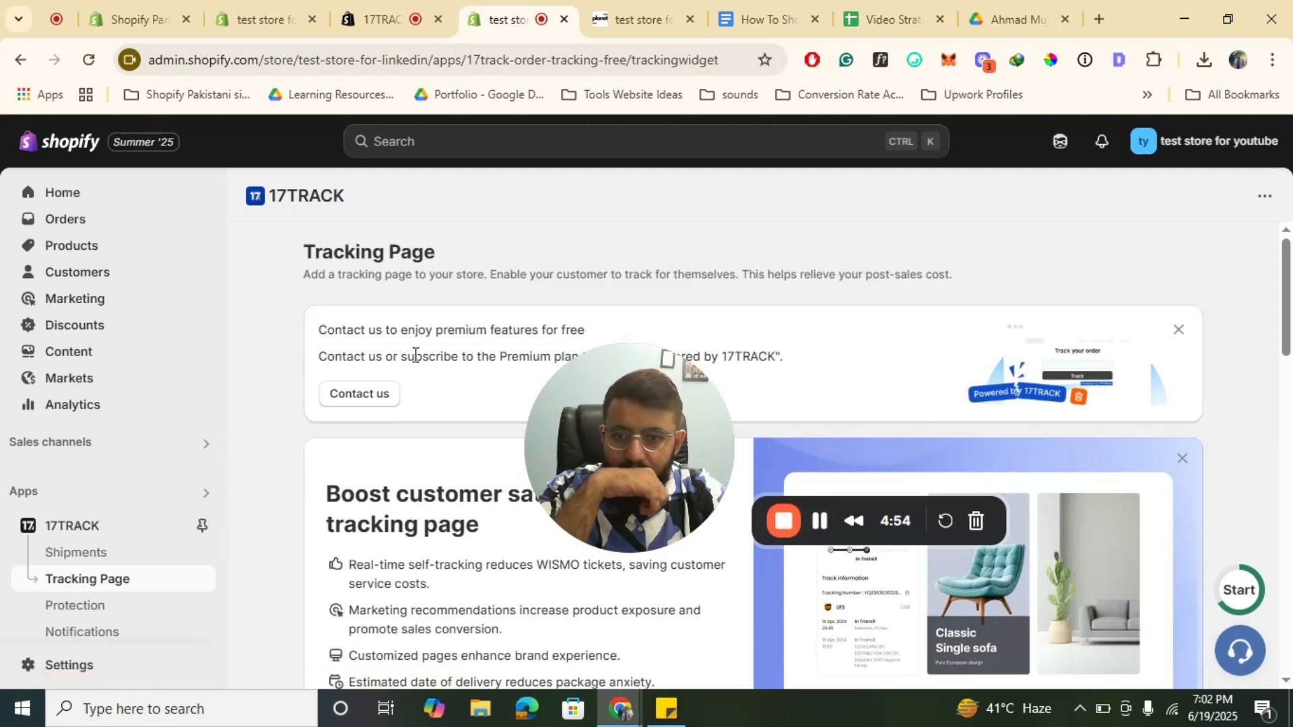
pyautogui.scroll(-2, 413, 353)
pyautogui.scroll(-1, 415, 355)
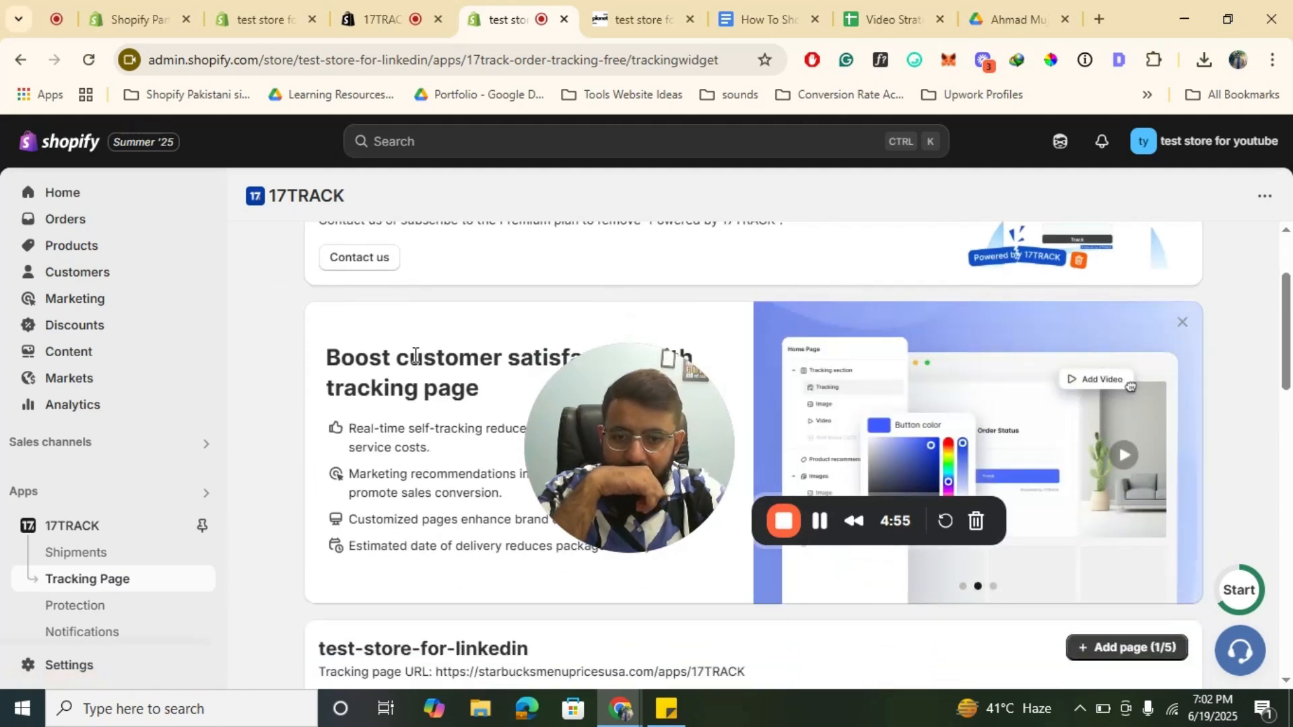
pyautogui.scroll(-7, 415, 355)
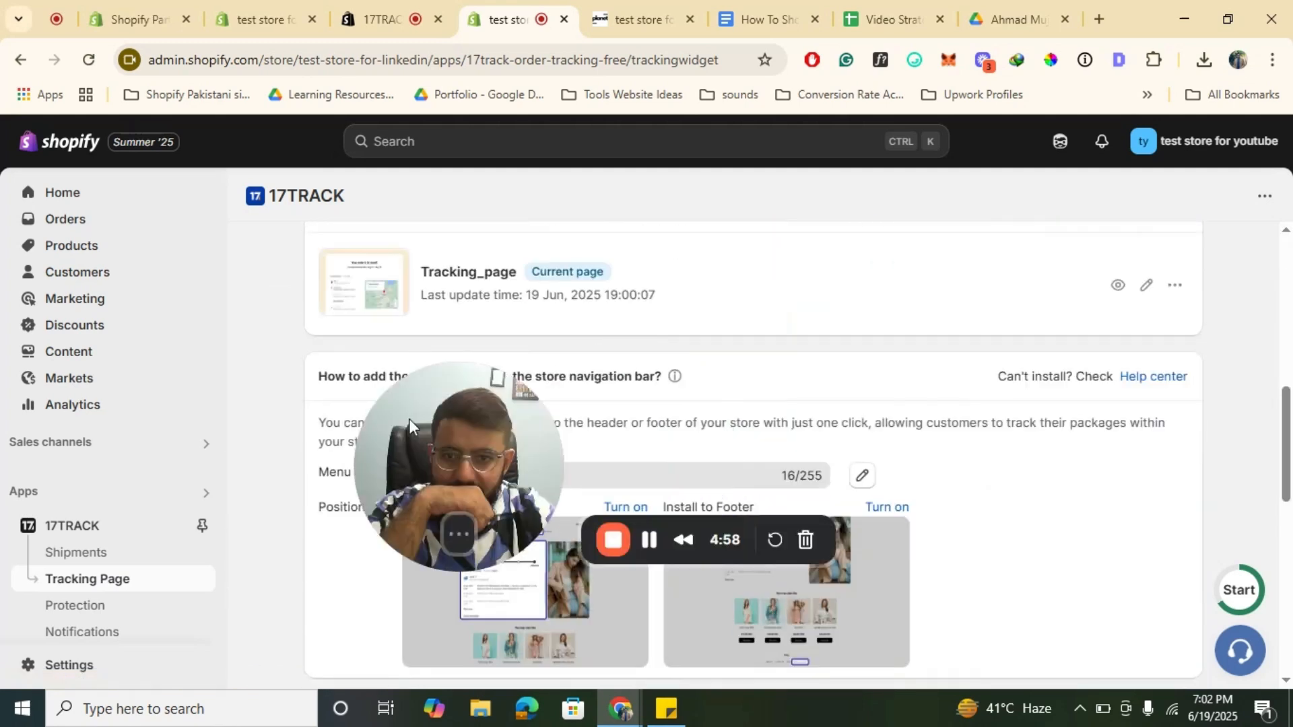
pyautogui.moveTo(410, 425); pyautogui.dragTo(281, 508)
pyautogui.scroll(2, 682, 443)
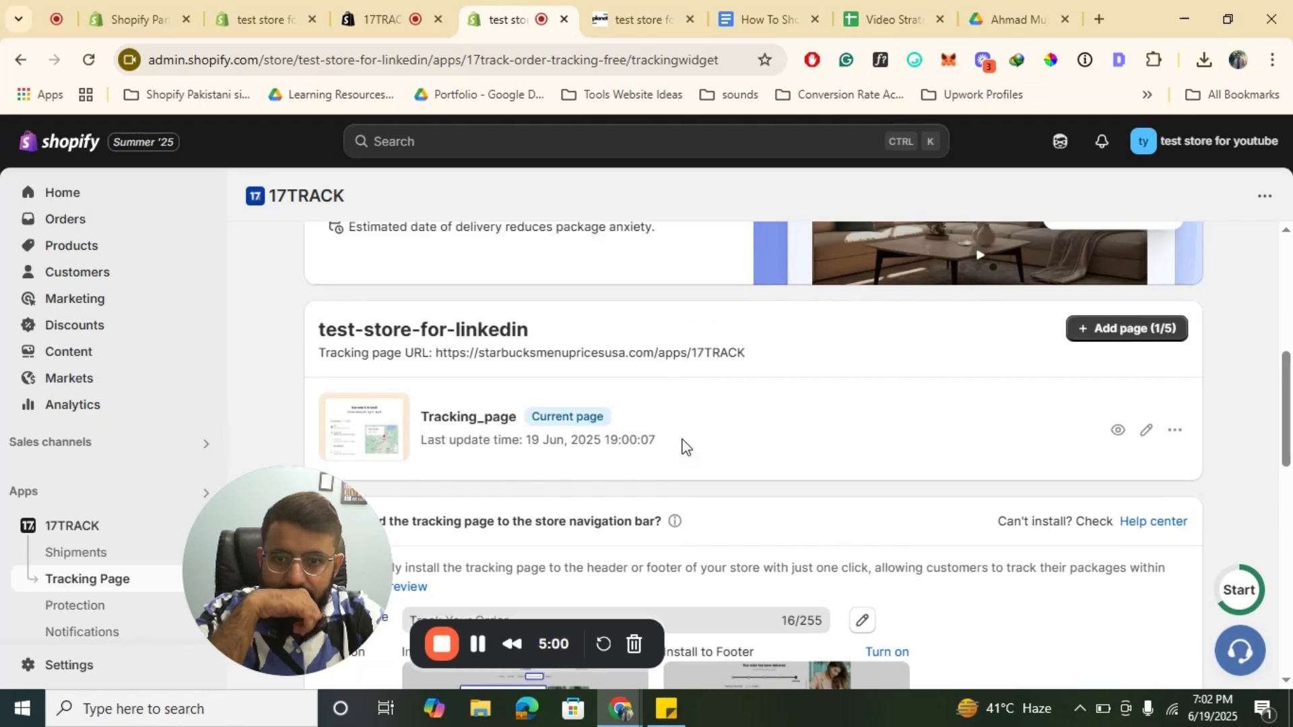
pyautogui.scroll(1, 682, 443)
pyautogui.scroll(-1, 682, 443)
pyautogui.moveTo(758, 383)
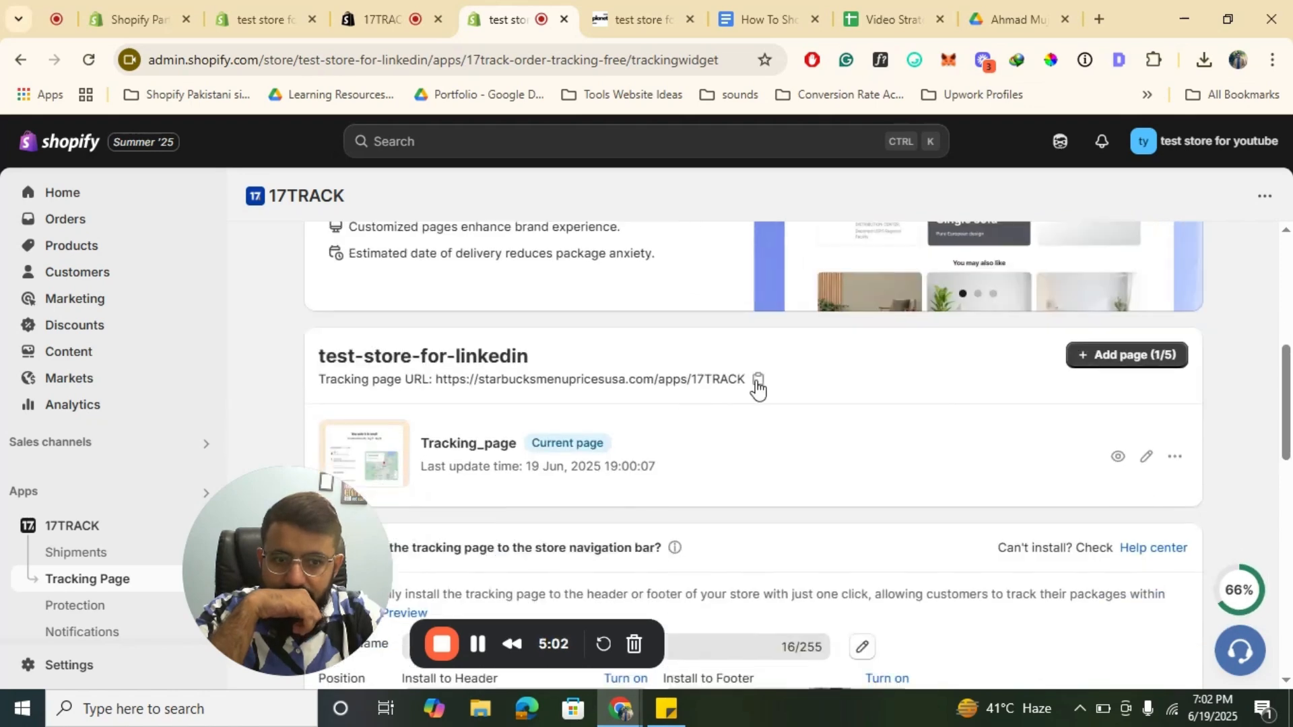
# Step: Copy the tracking page URL from the app's tracking page list
pyautogui.moveTo(774, 381); pyautogui.dragTo(479, 382)
pyautogui.click(458, 391)
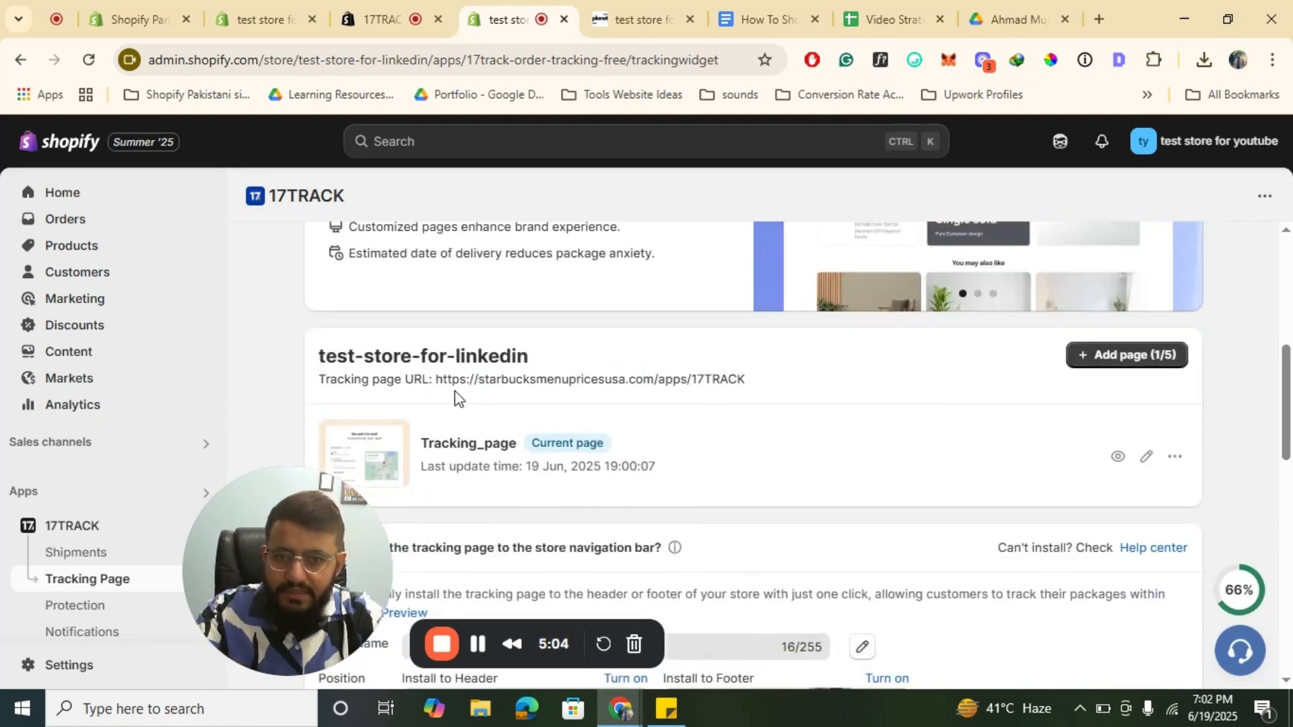
pyautogui.tripleClick(458, 391)
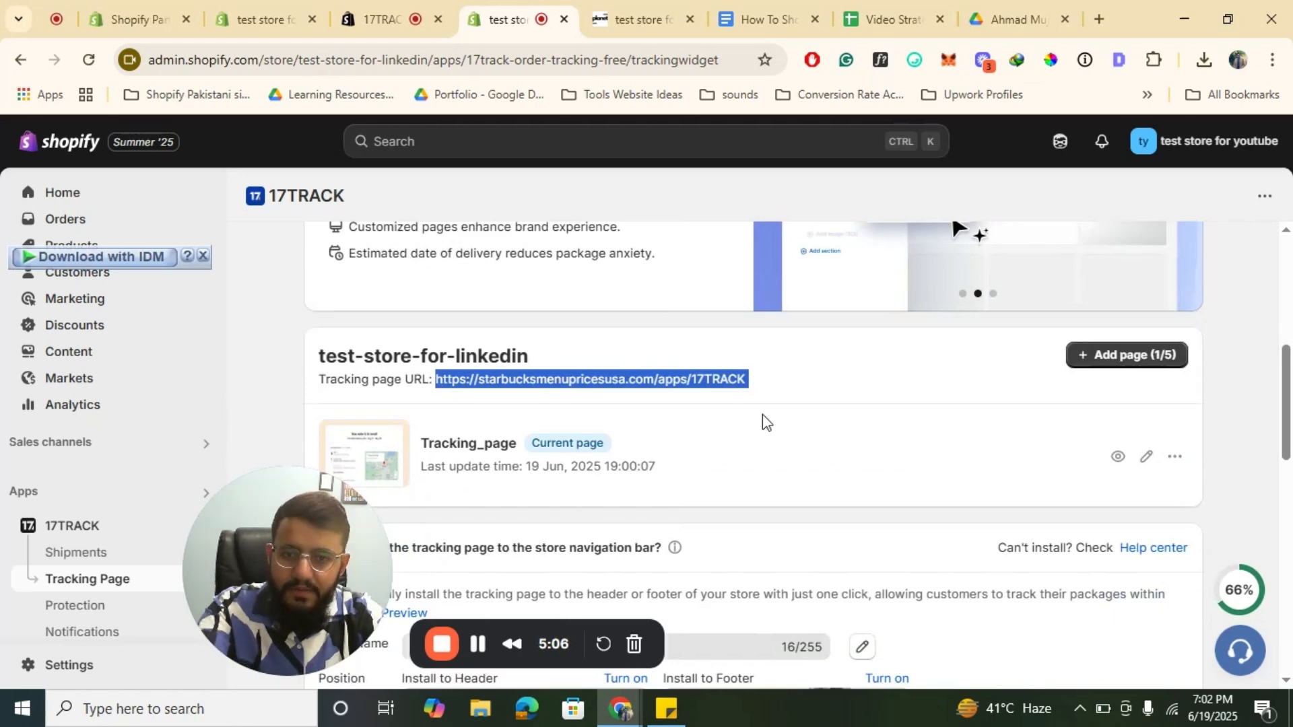
pyautogui.scroll(5, 902, 388)
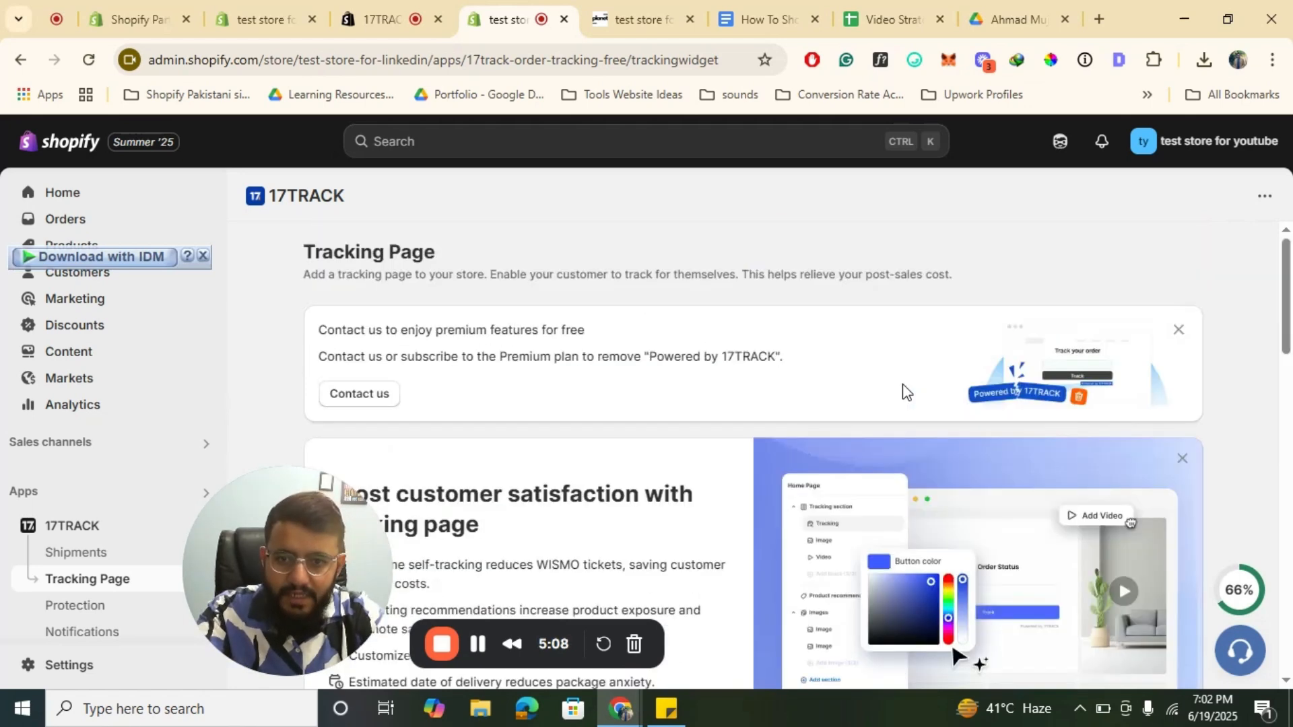
pyautogui.scroll(-6, 902, 388)
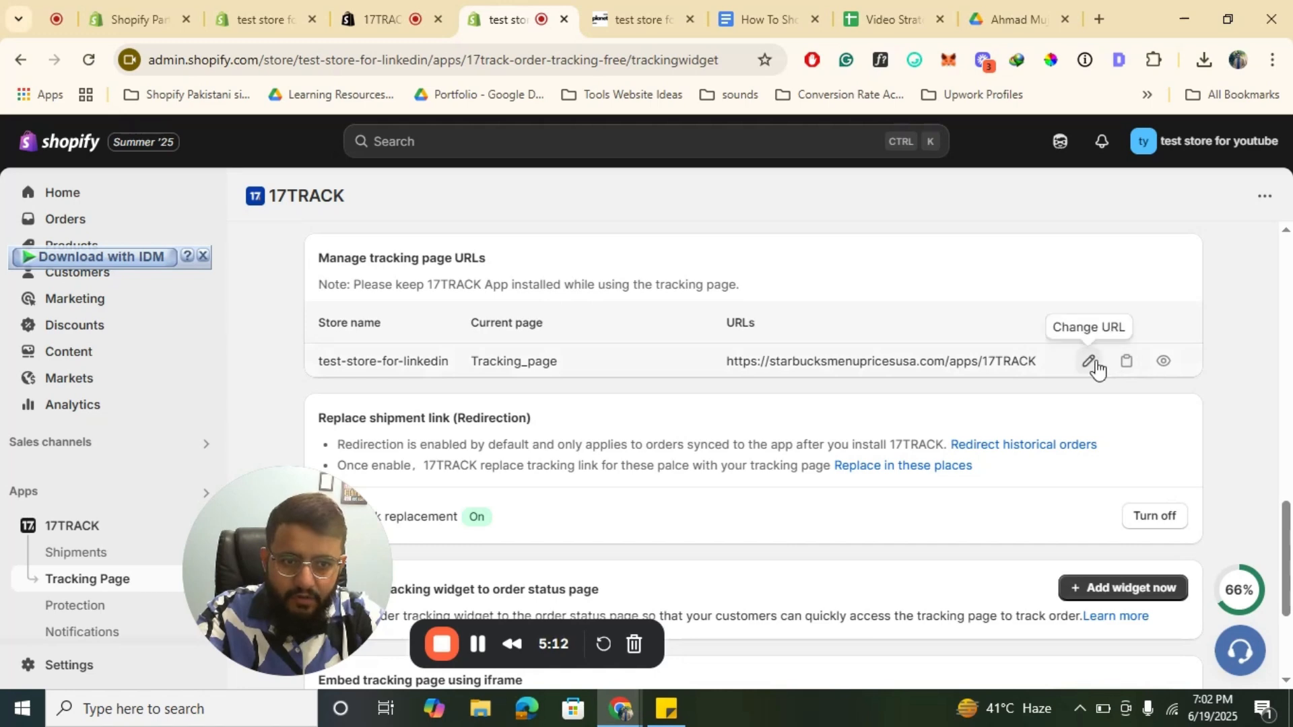
pyautogui.click(1126, 361)
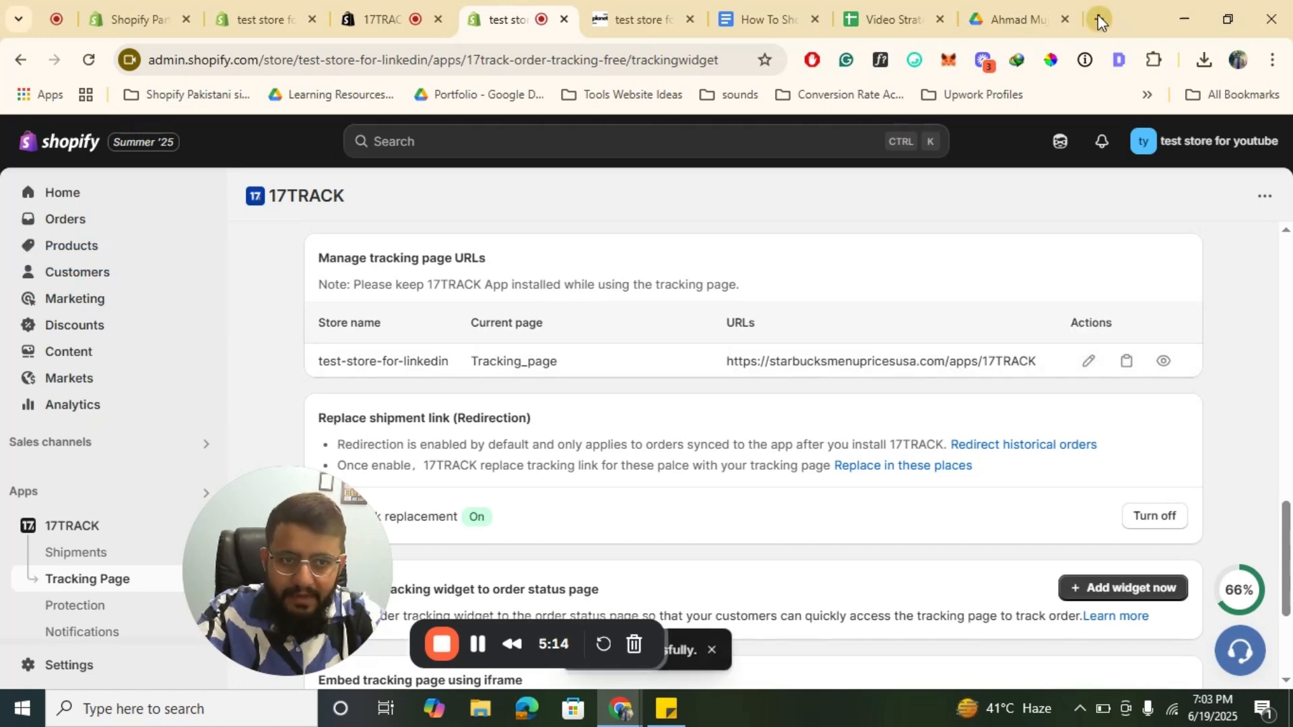
# Step: Open the copied tracking page URL in a new browser tab and view its Order Number and Tracking Number lookups
pyautogui.click(1098, 18)
pyautogui.hotkey('ctrl', 'v')
pyautogui.press('Return')
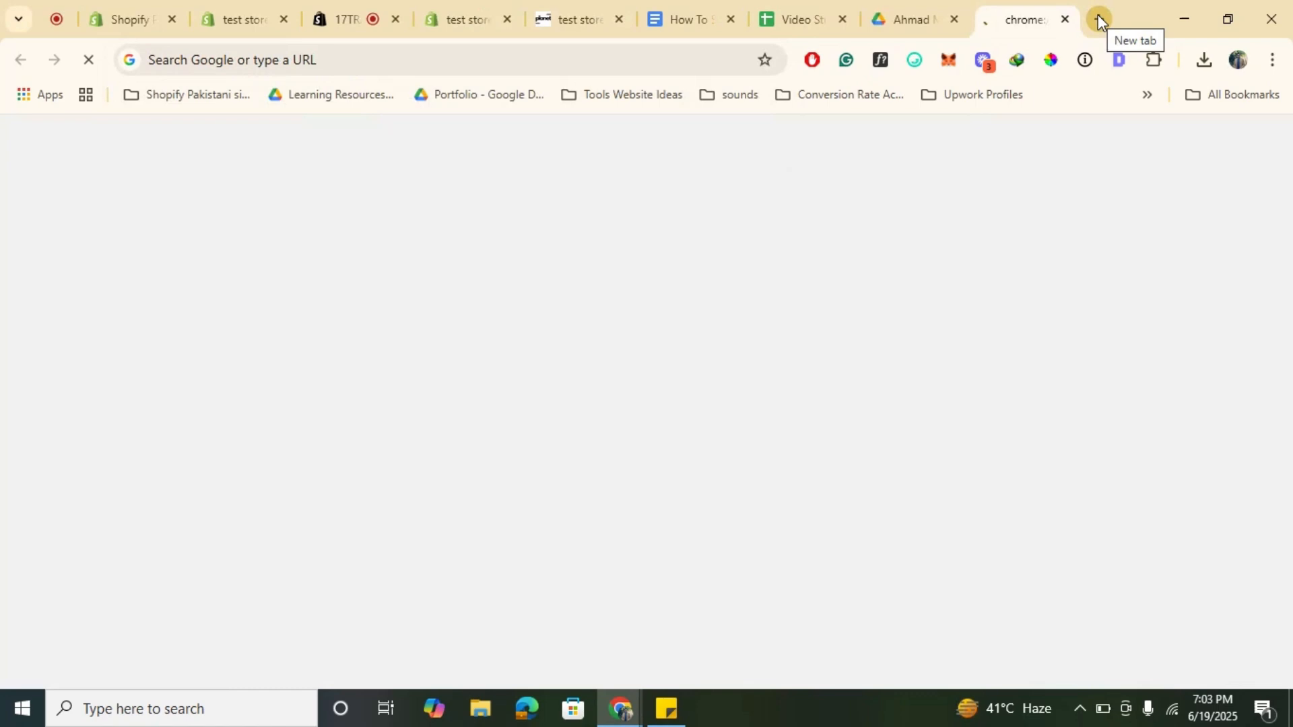
pyautogui.click(476, 57)
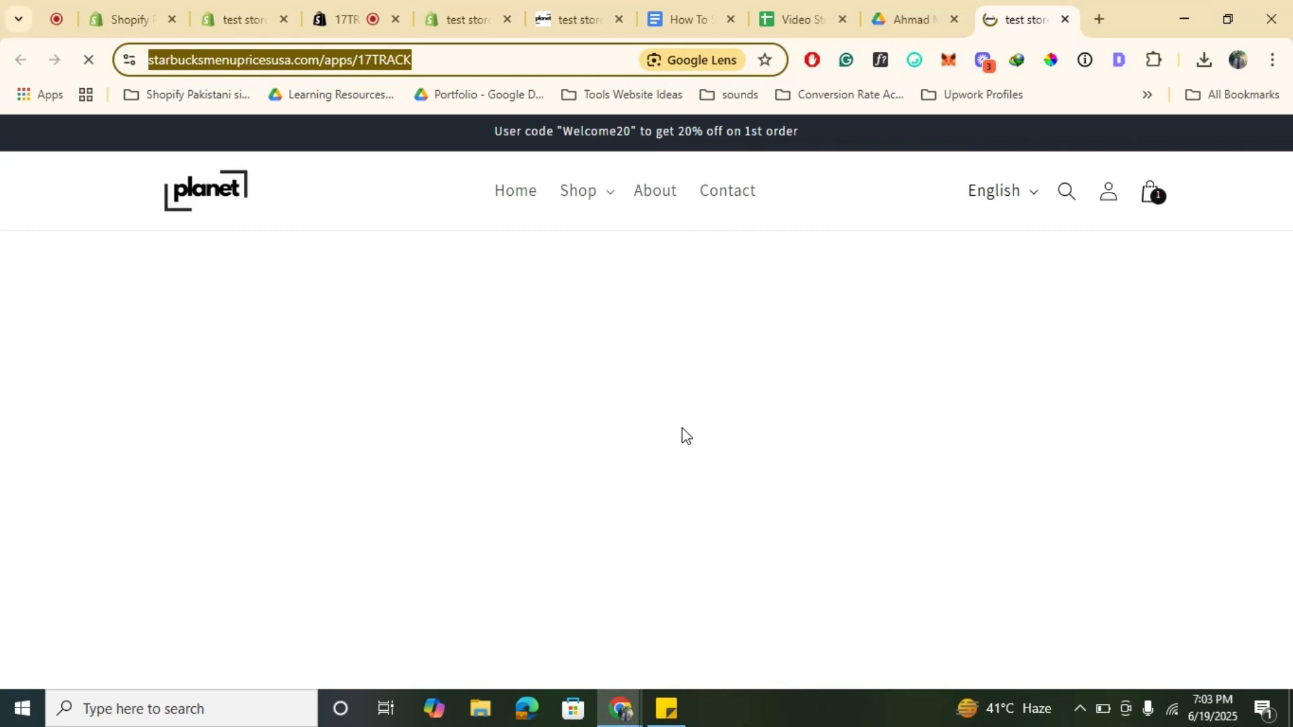
pyautogui.scroll(-1, 685, 436)
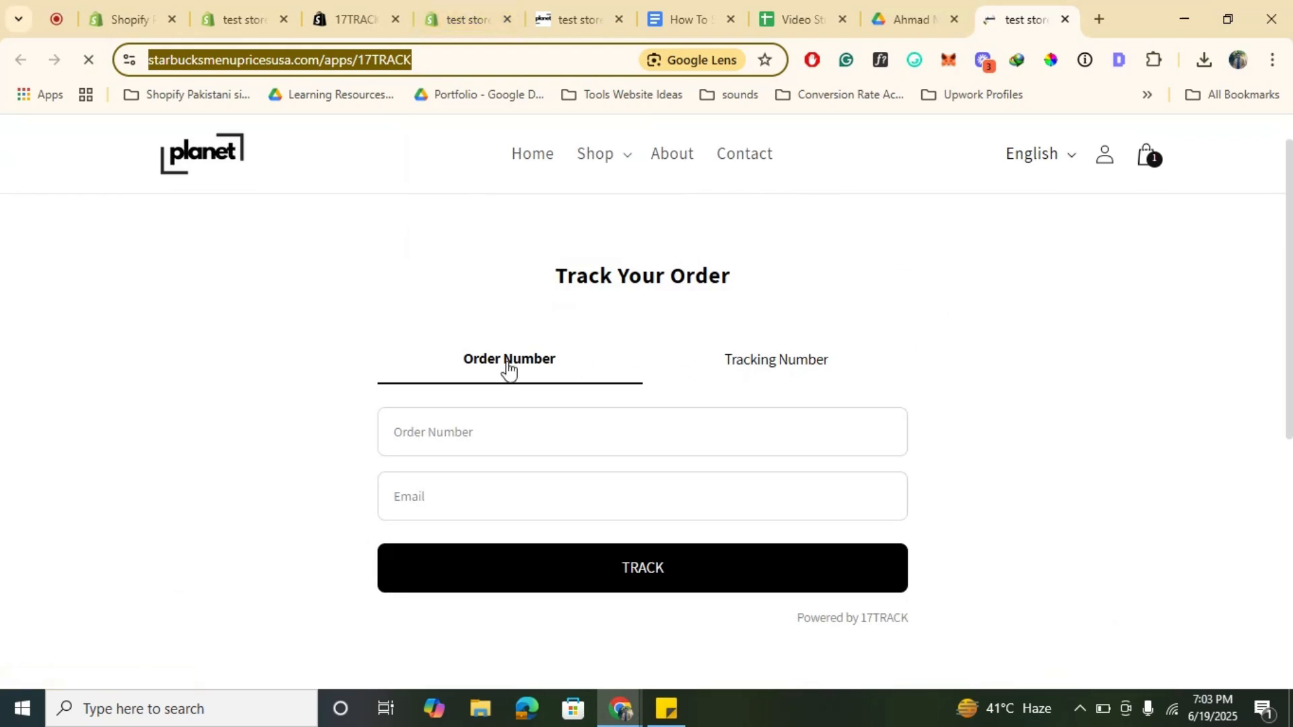
pyautogui.click(796, 371)
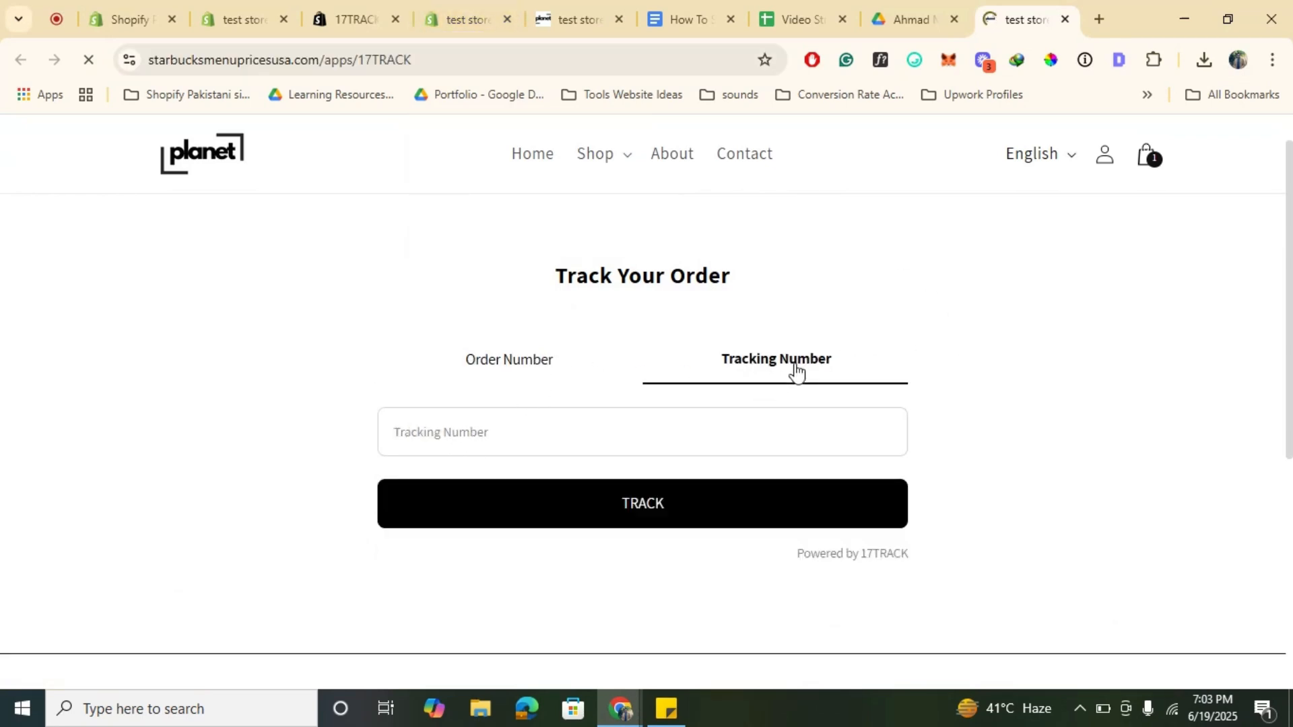
pyautogui.scroll(-2, 644, 231)
pyautogui.scroll(1, 647, 233)
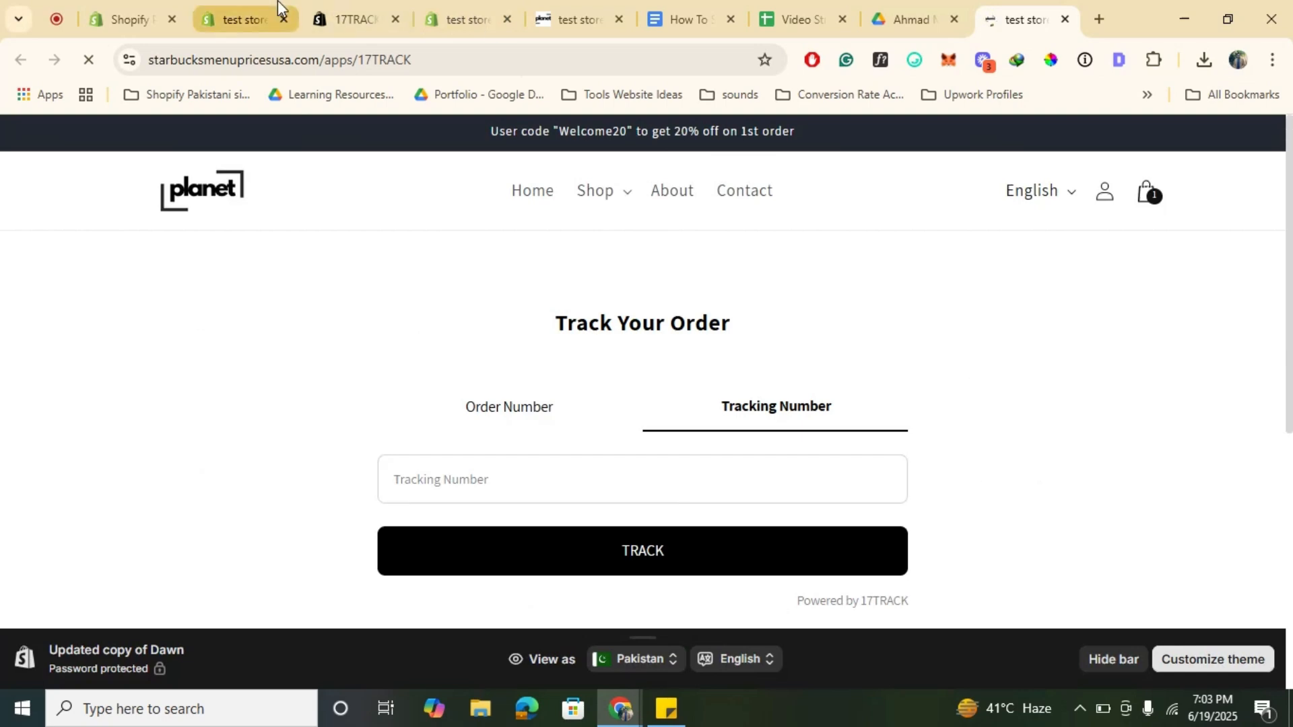
# Step: Add a new item to the store's Main menu linked to the pasted tracking page URL
pyautogui.click(250, 2)
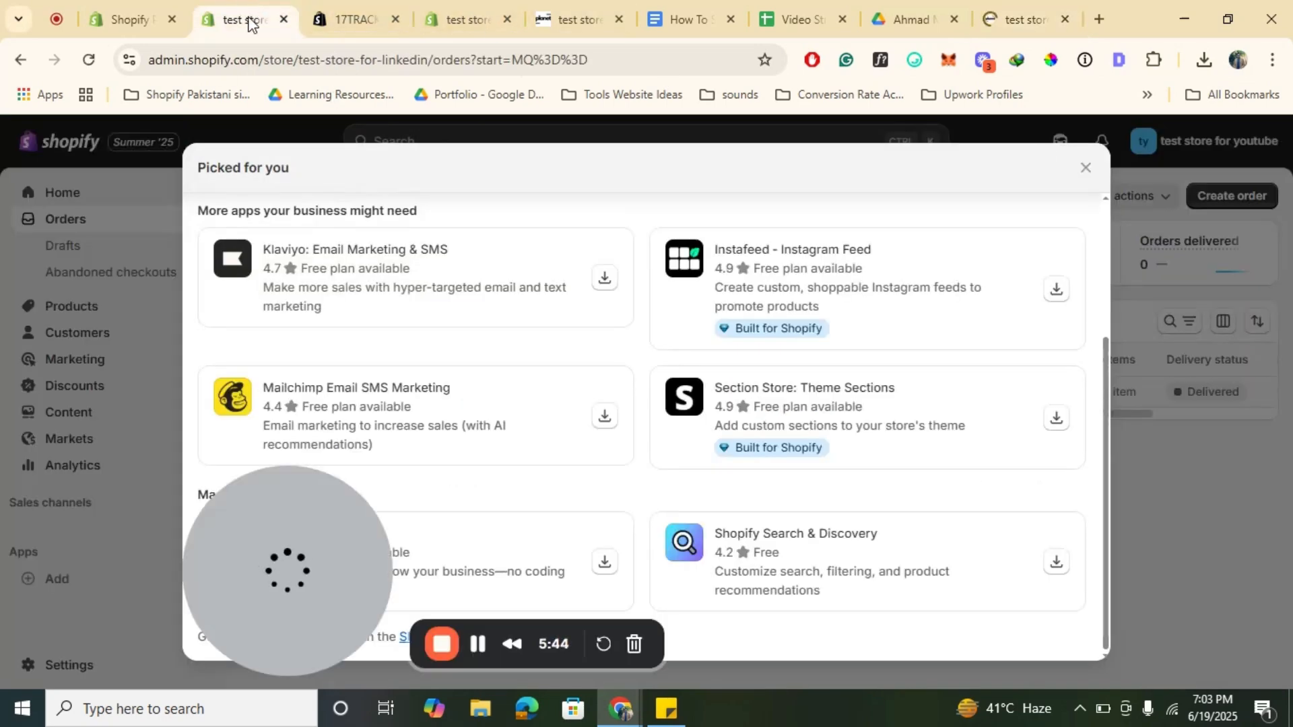
pyautogui.click(1086, 168)
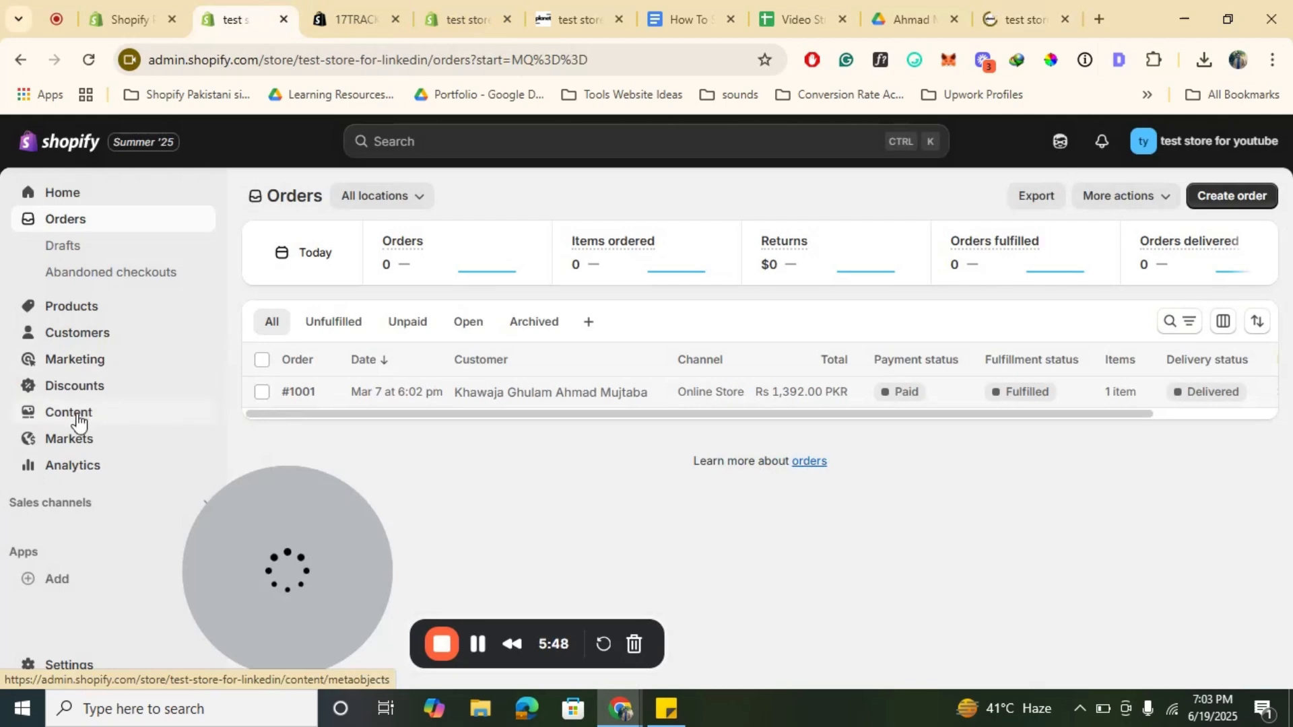
pyautogui.click(76, 414)
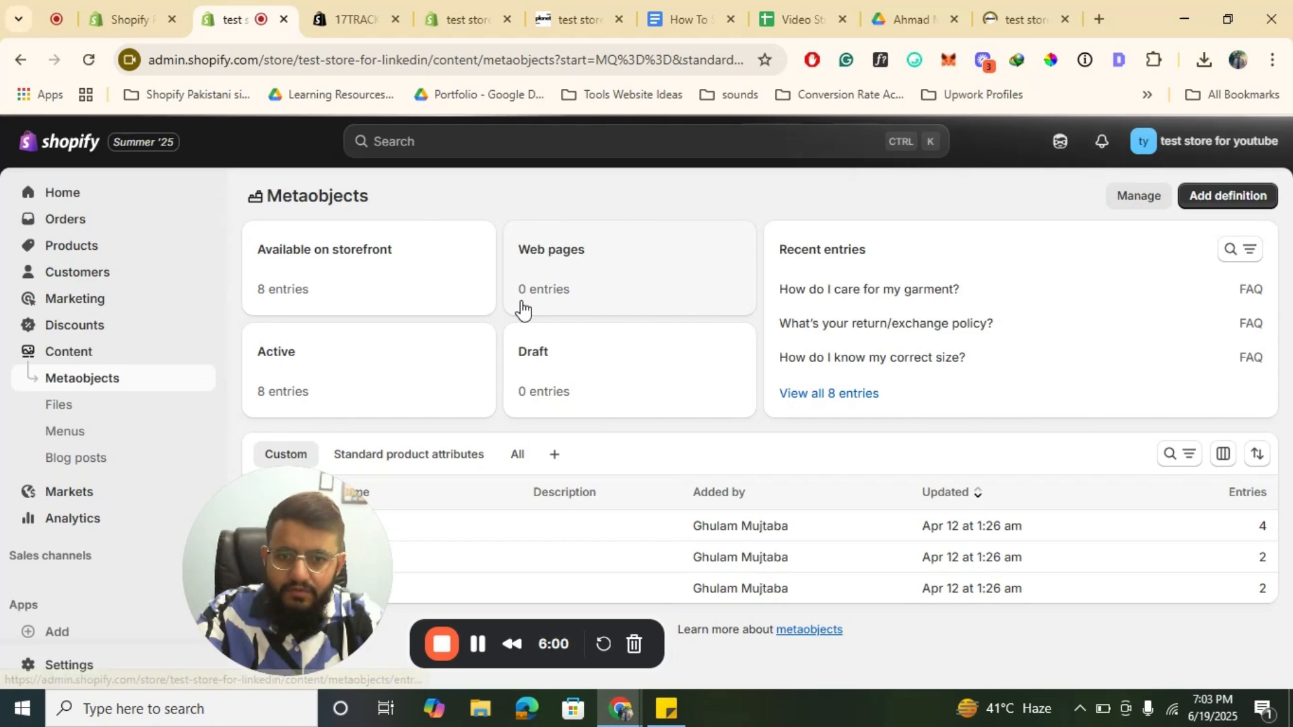
pyautogui.click(80, 441)
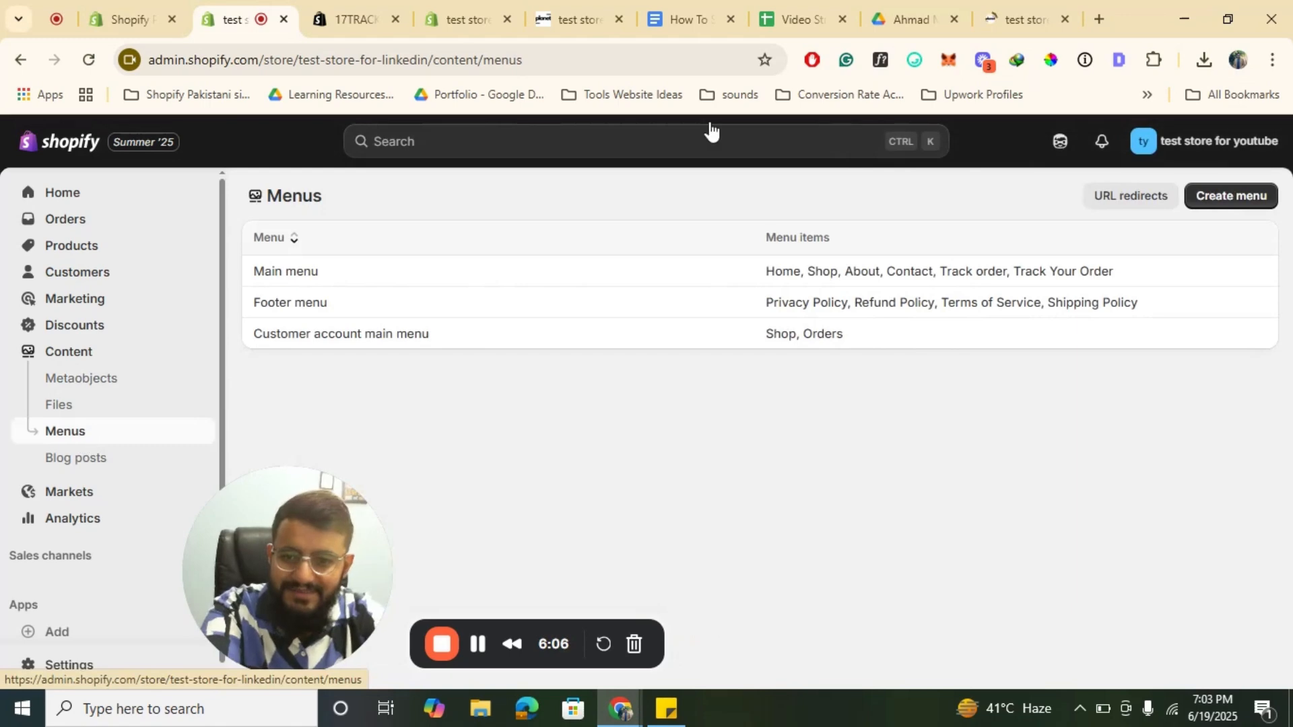
pyautogui.click(309, 278)
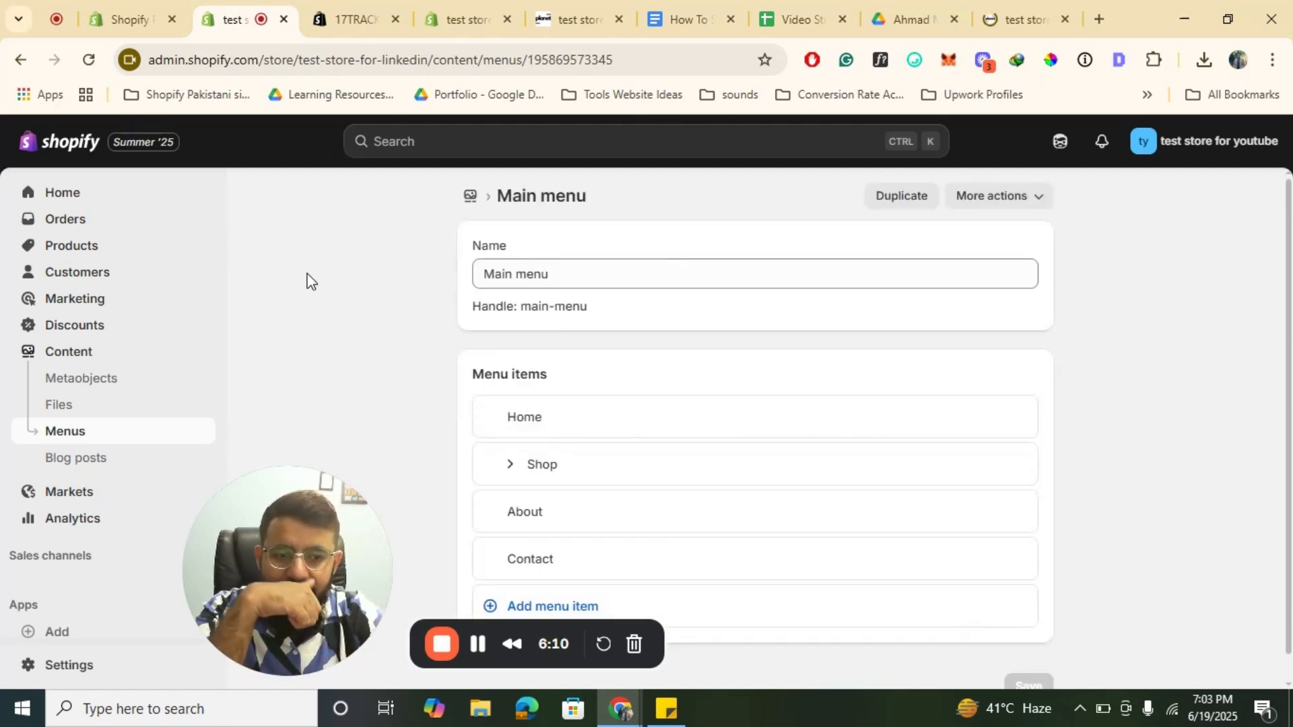
pyautogui.scroll(-1, 761, 355)
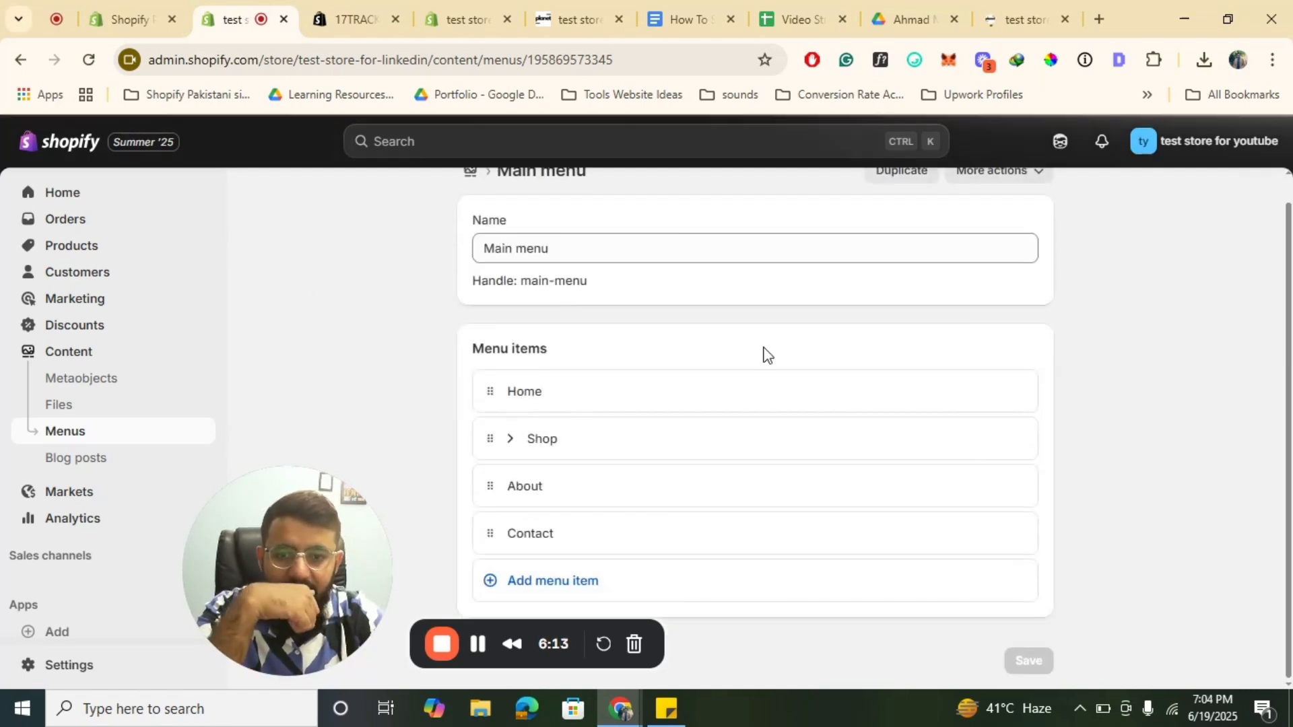
pyautogui.click(586, 581)
pyautogui.click(829, 608)
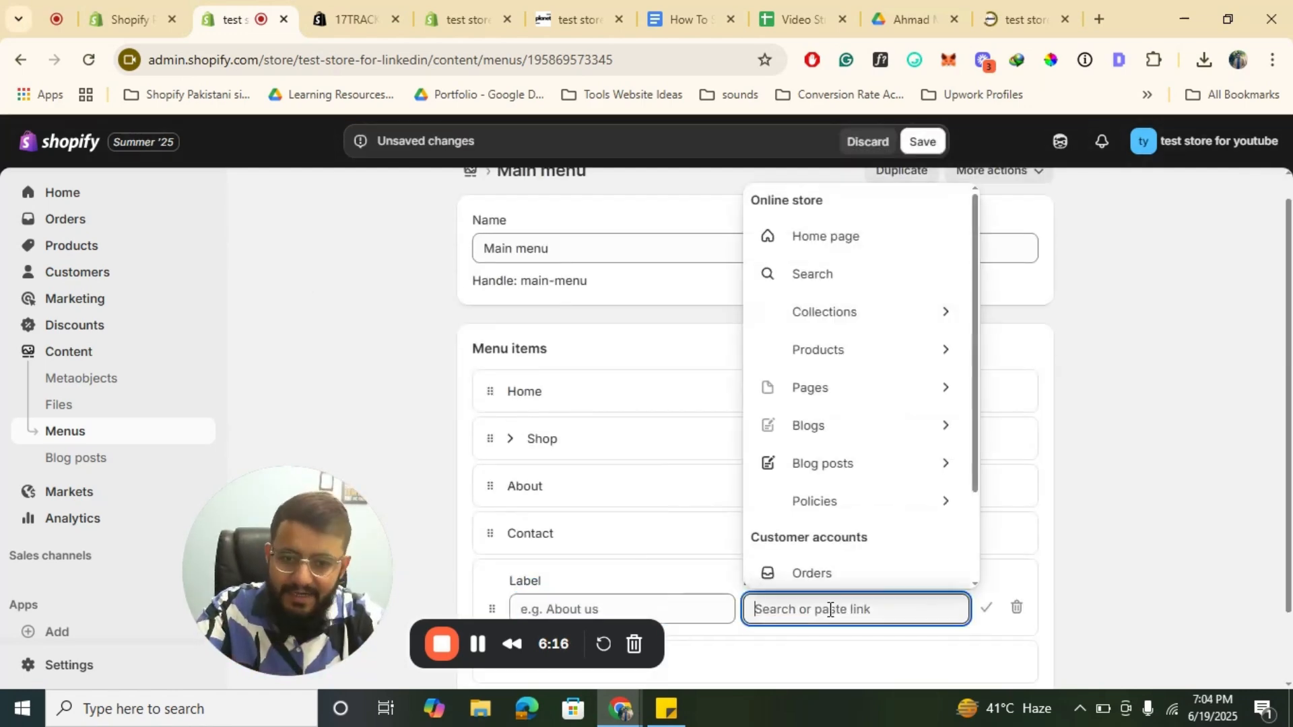
pyautogui.hotkey('ctrl', 'v')
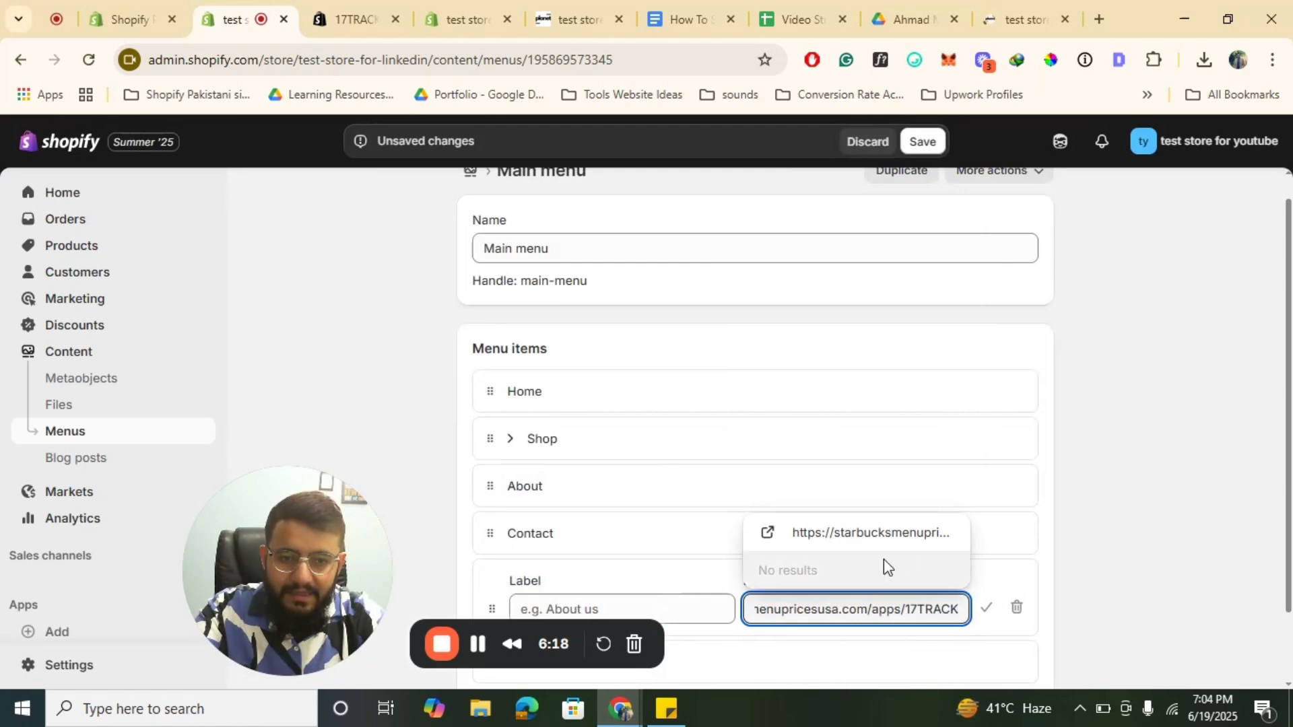
pyautogui.click(901, 535)
# Step: Label the new menu item Track your Order, confirm it and save the Main menu
pyautogui.tripleClick(669, 607)
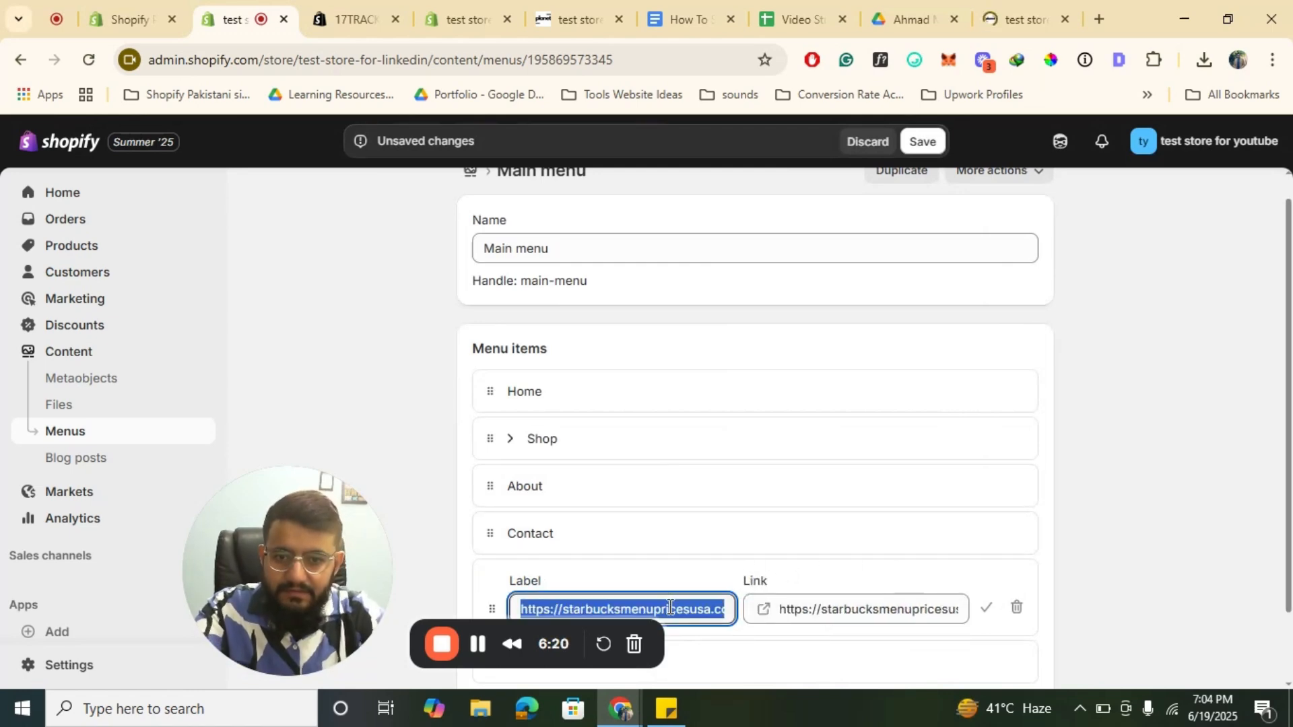
pyautogui.write('Track your')
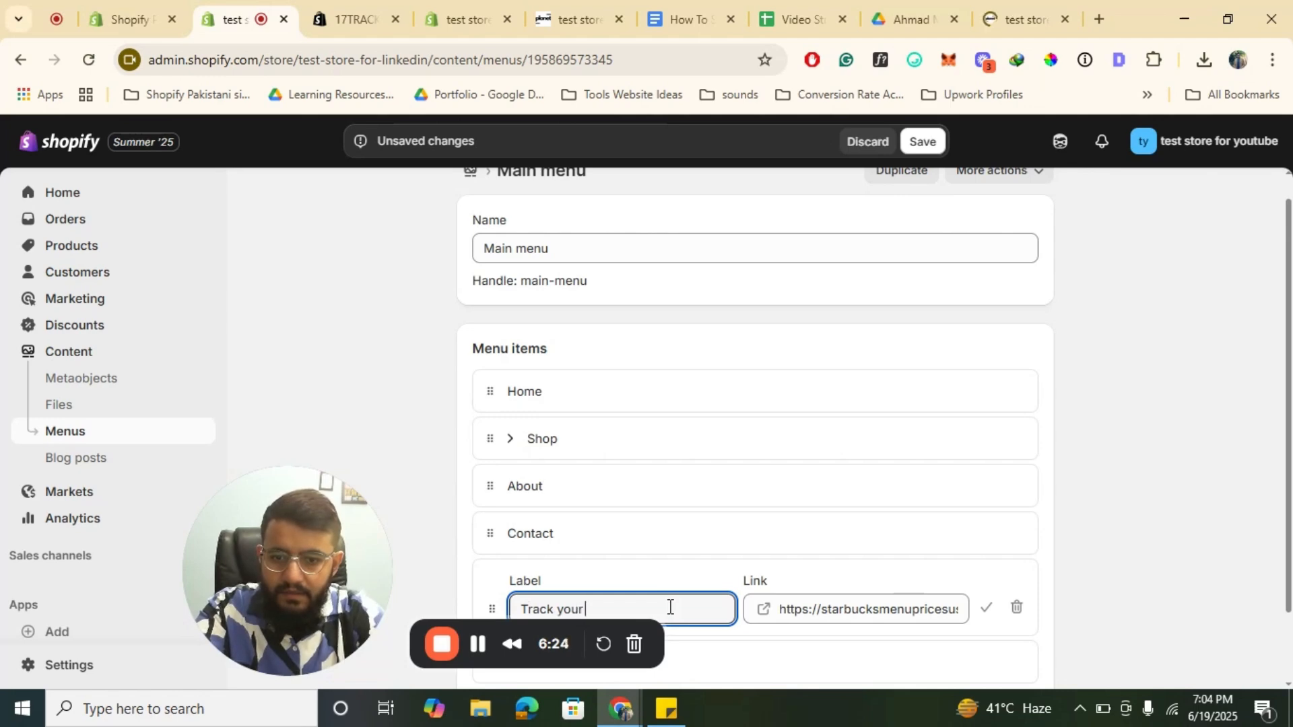
pyautogui.write(' Order')
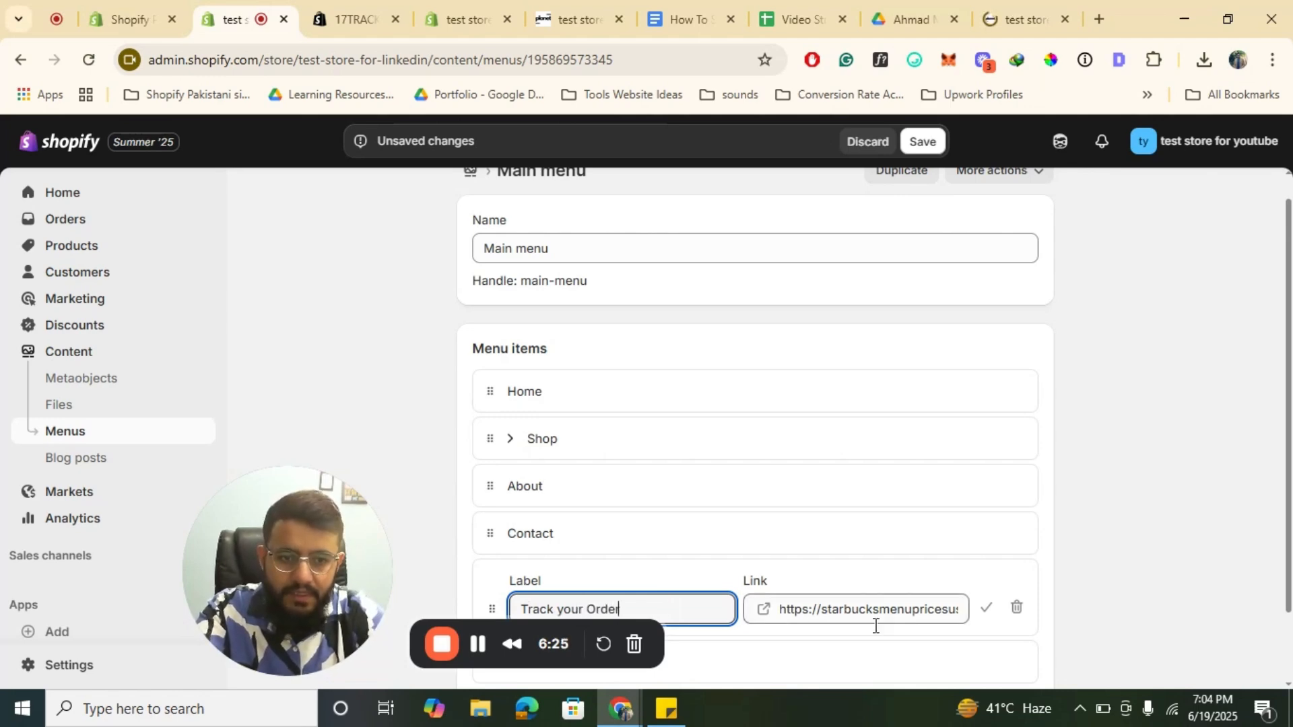
pyautogui.click(987, 613)
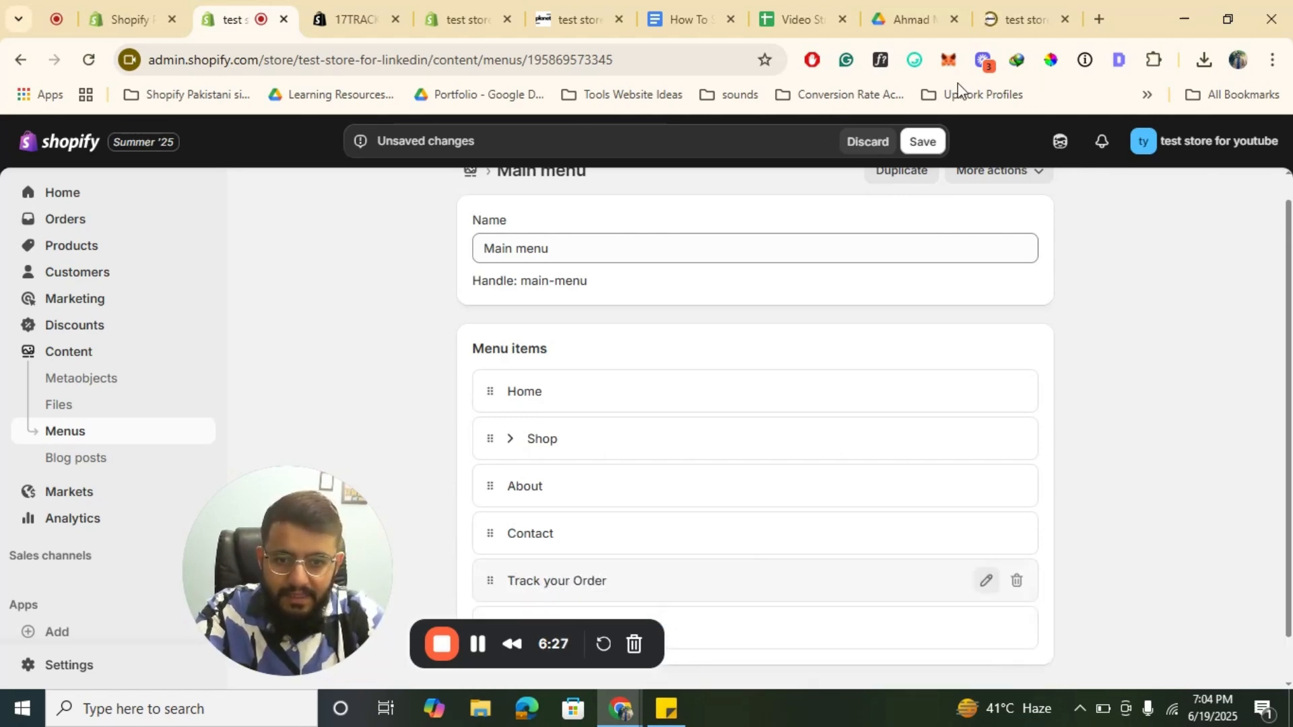
pyautogui.click(909, 140)
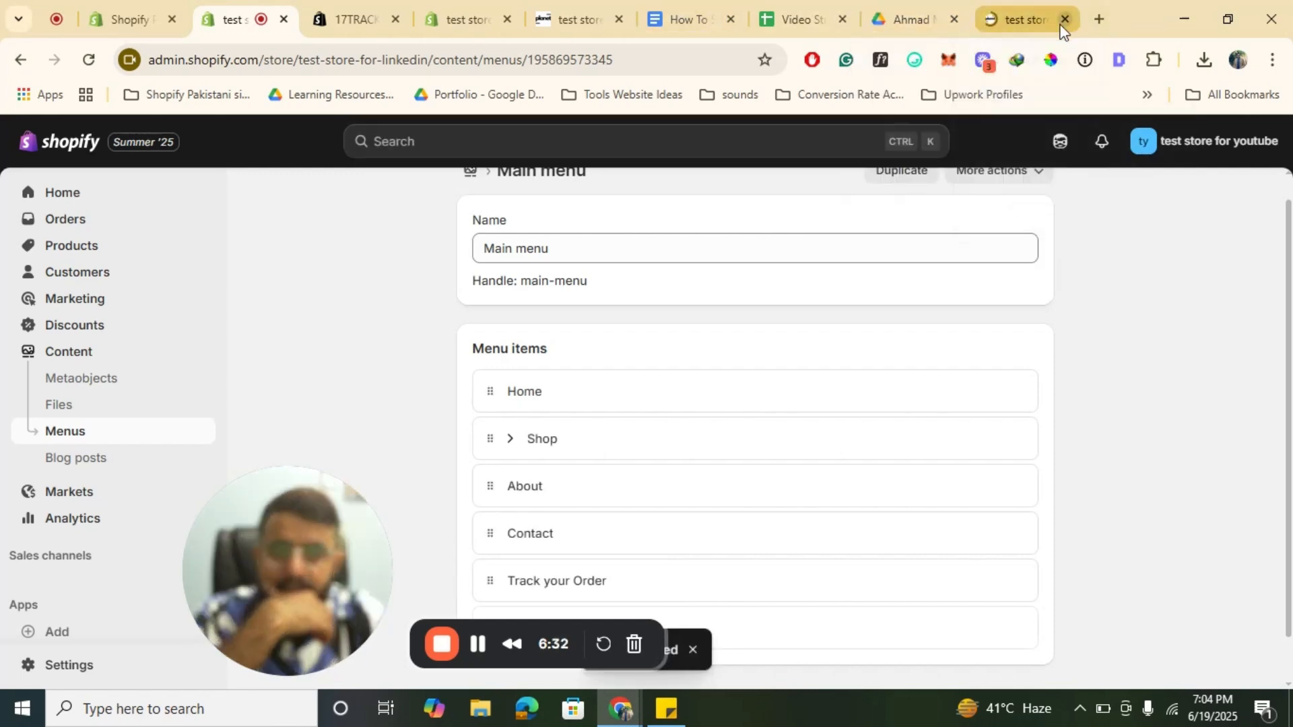
# Step: Reload the storefront and open the new Track your Order link in its navigation
pyautogui.click(607, 8)
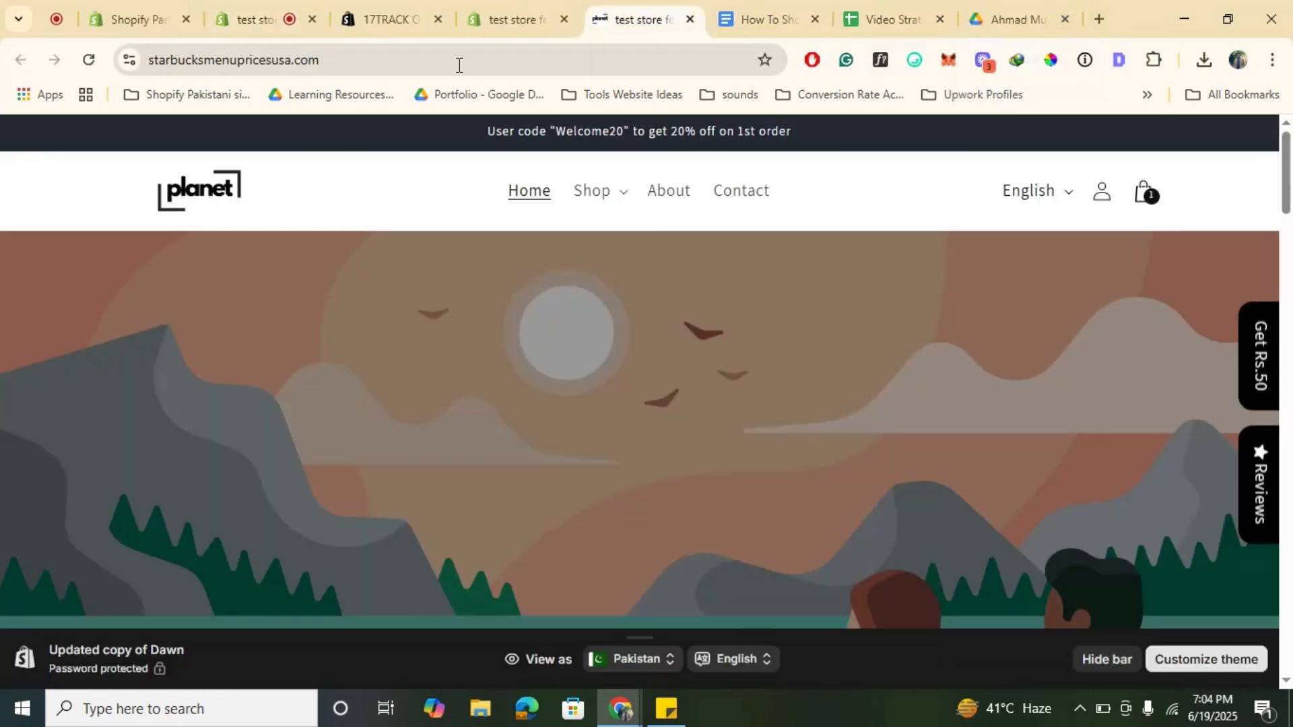
pyautogui.click(458, 65)
pyautogui.press('Return')
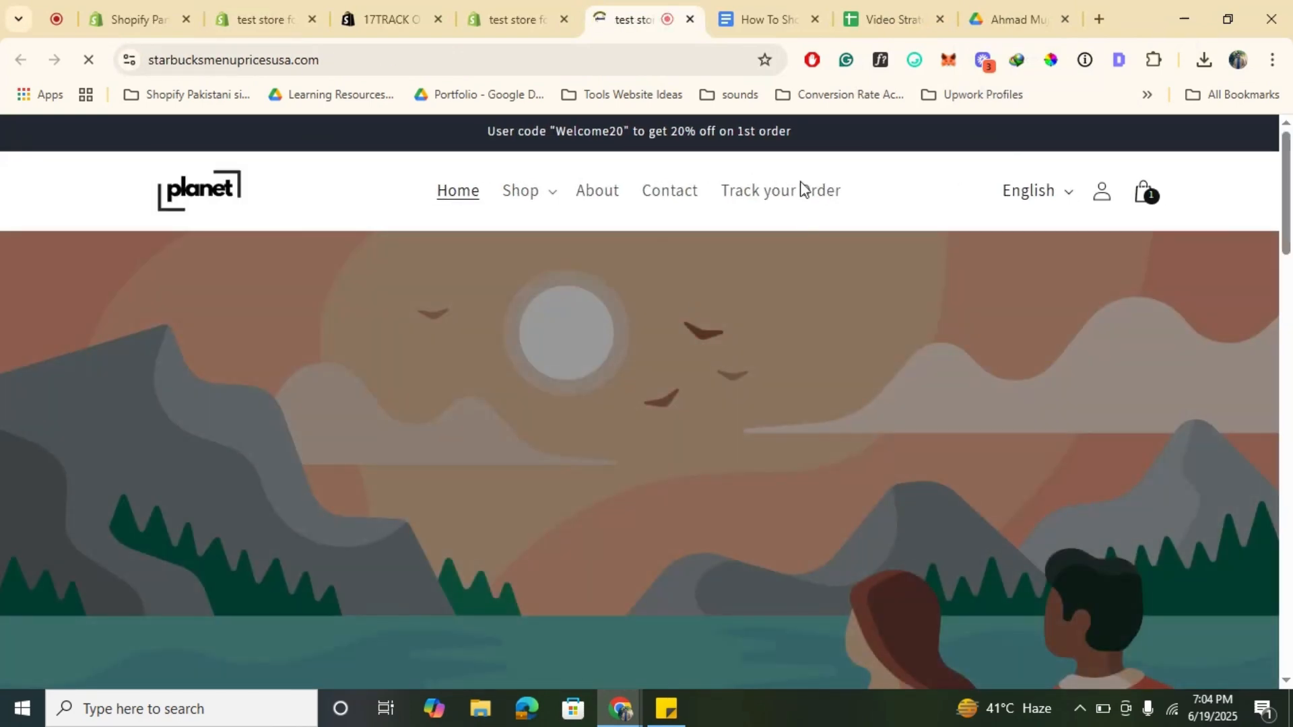
pyautogui.click(755, 195)
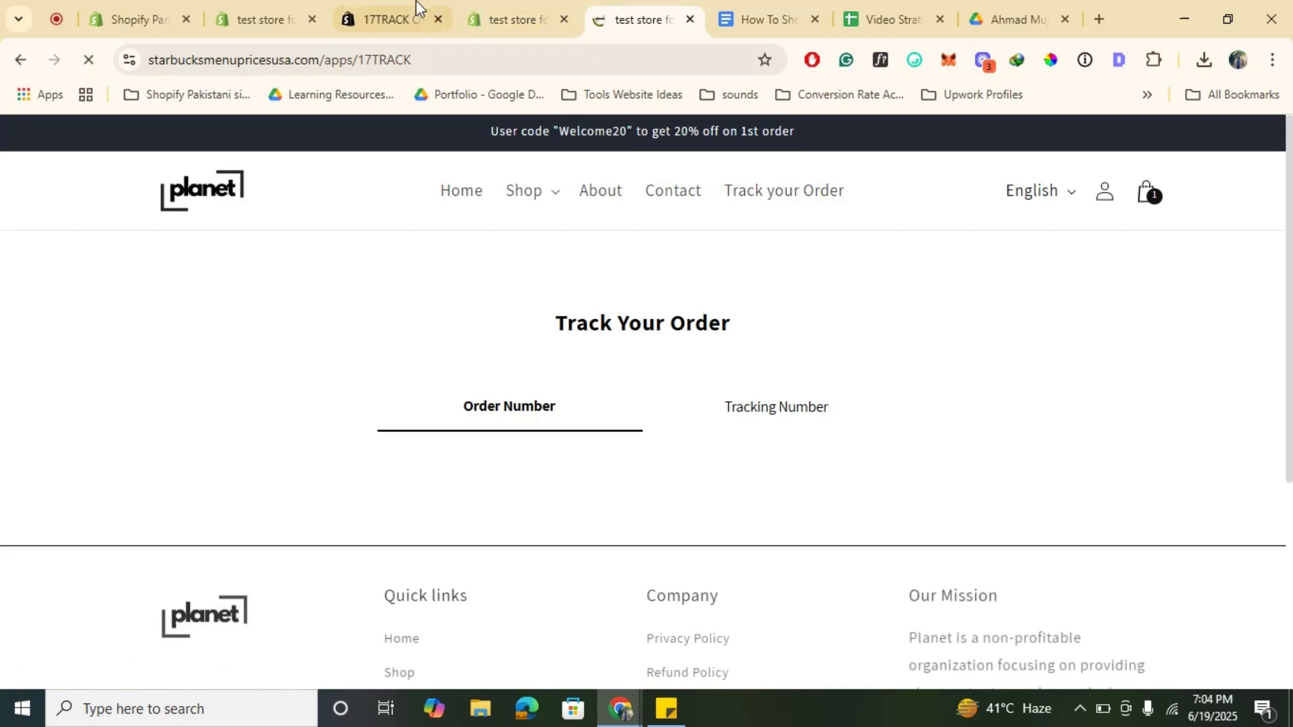
pyautogui.click(415, 4)
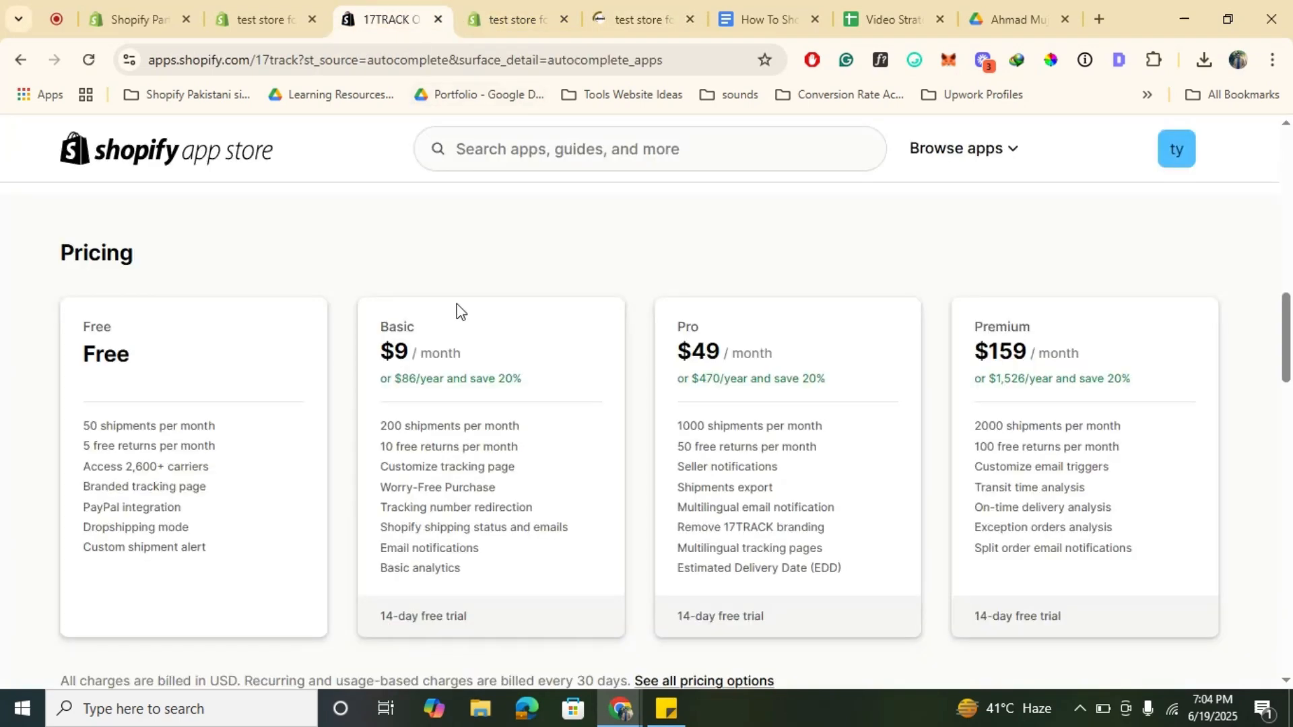
pyautogui.click(517, 2)
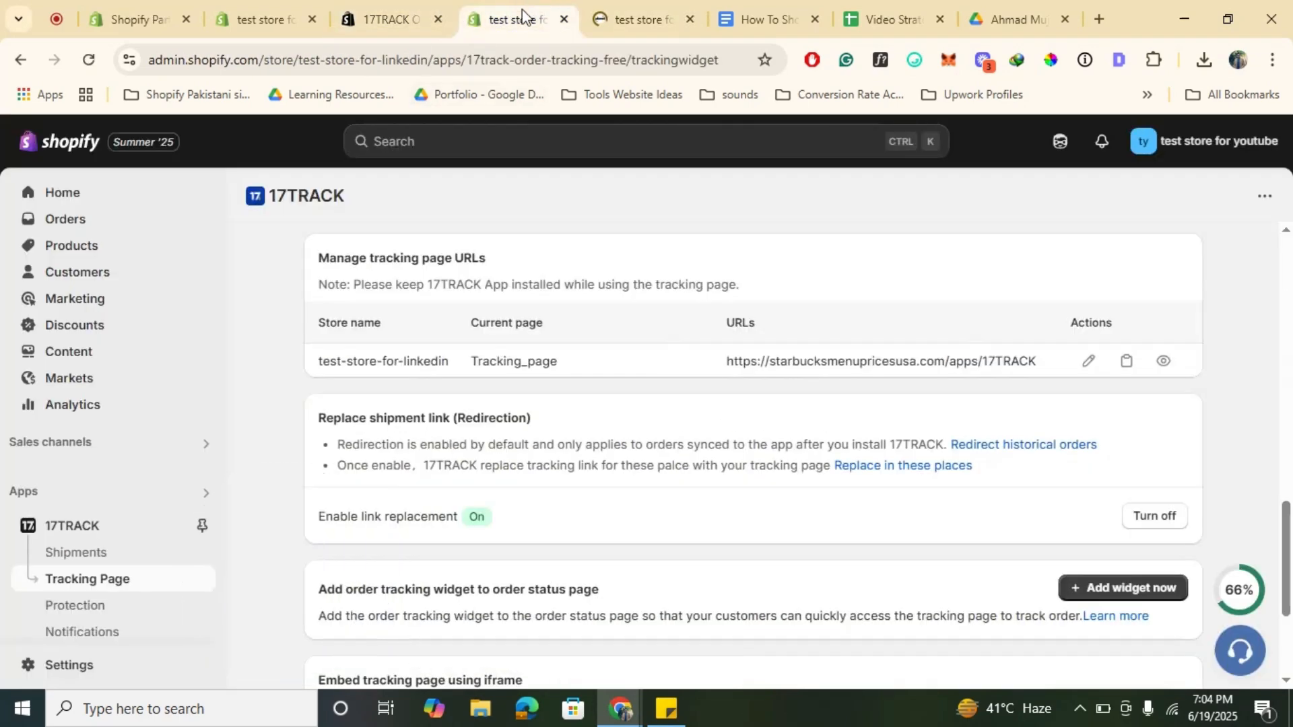
pyautogui.scroll(-2, 364, 303)
pyautogui.scroll(-2, 115, 606)
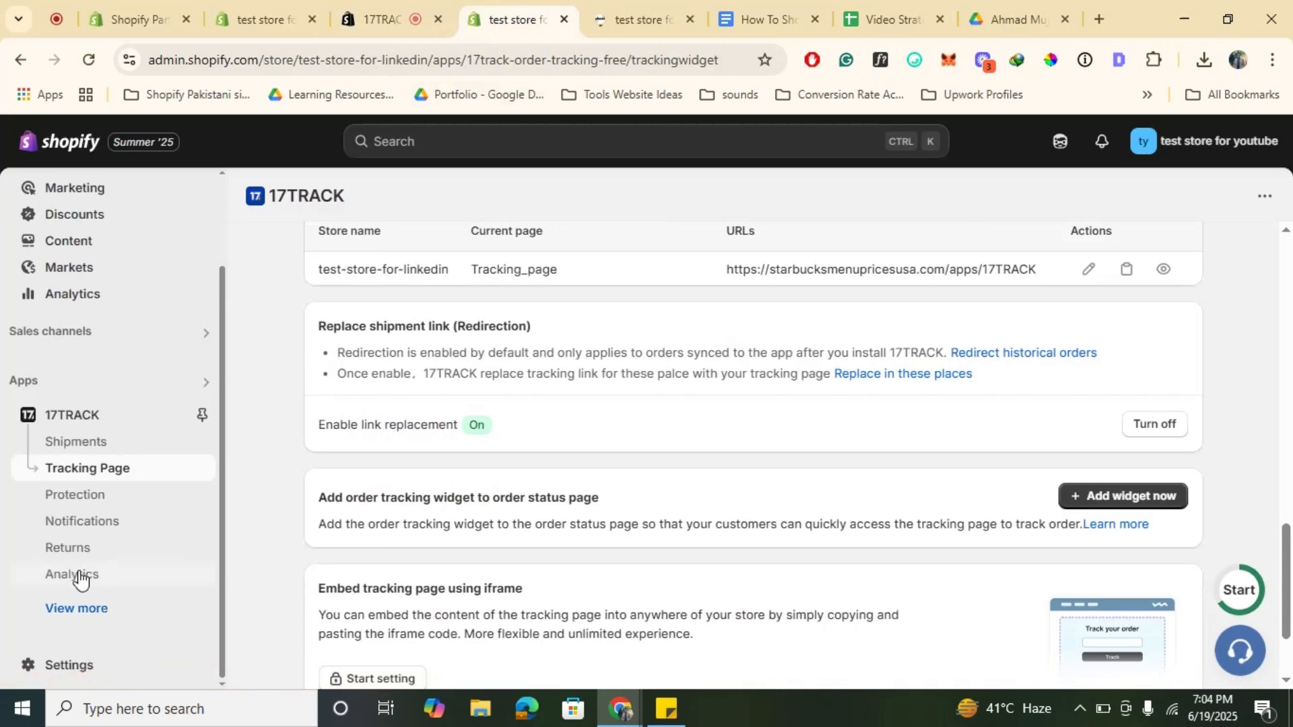
# Step: Open the 17TRACK Settings and expand the full list of frequently used carriers
pyautogui.click(106, 556)
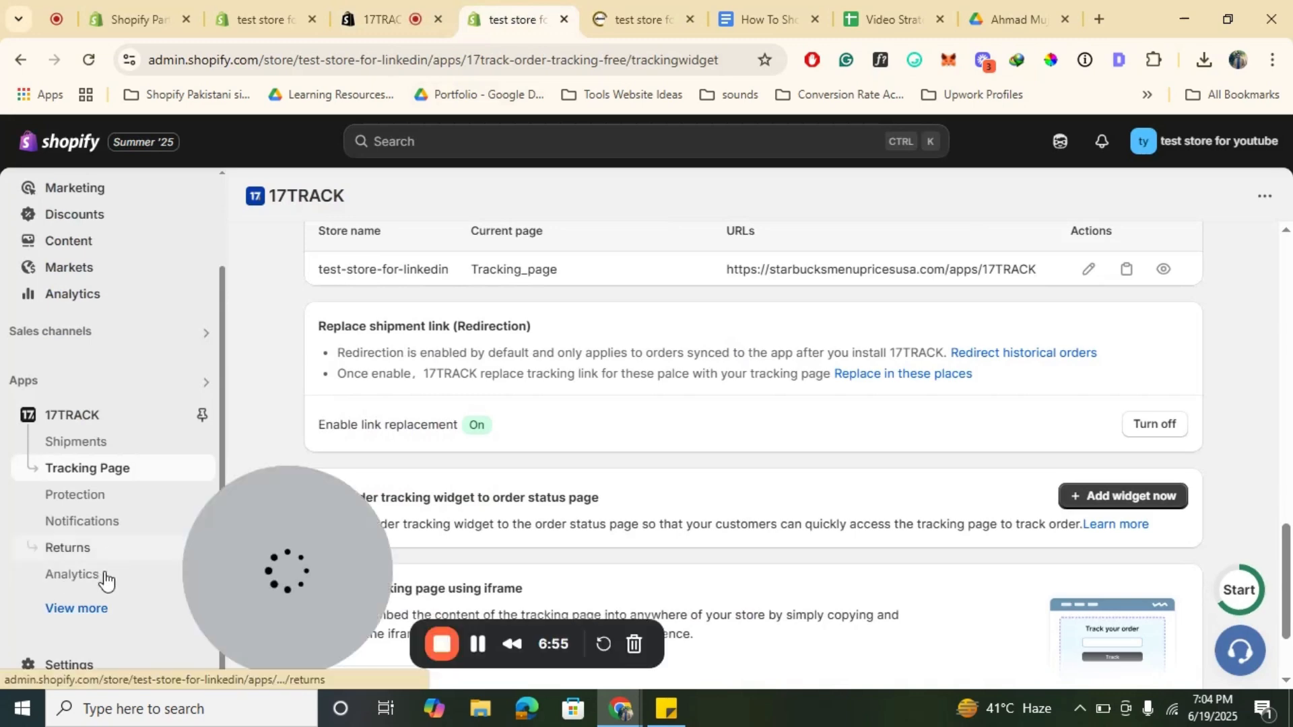
pyautogui.click(92, 606)
pyautogui.scroll(-1, 111, 511)
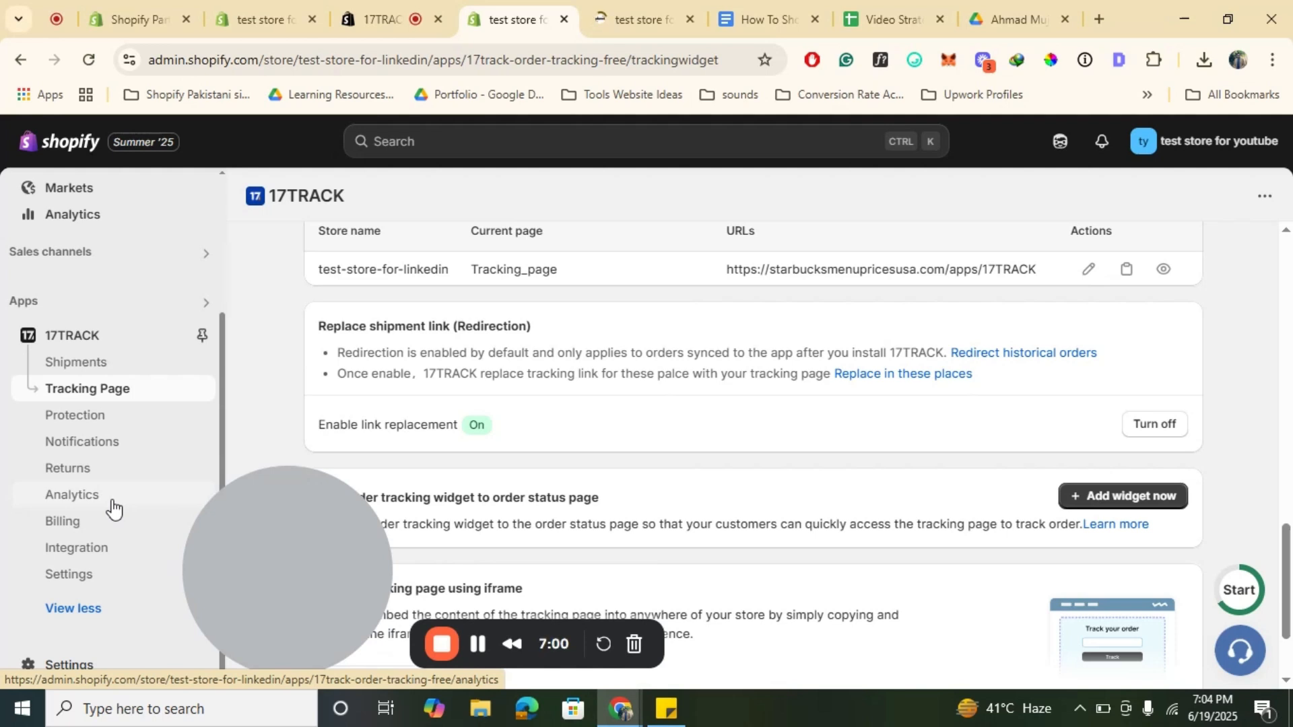
pyautogui.click(55, 547)
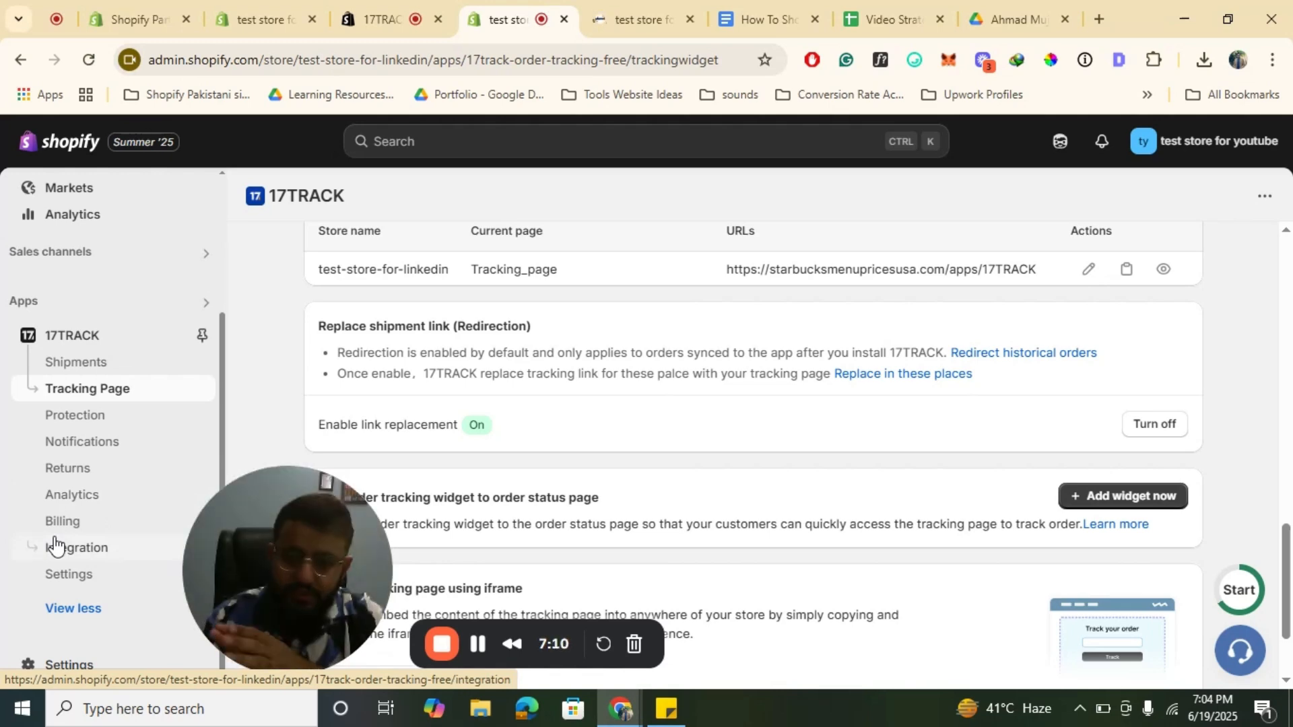
pyautogui.click(82, 583)
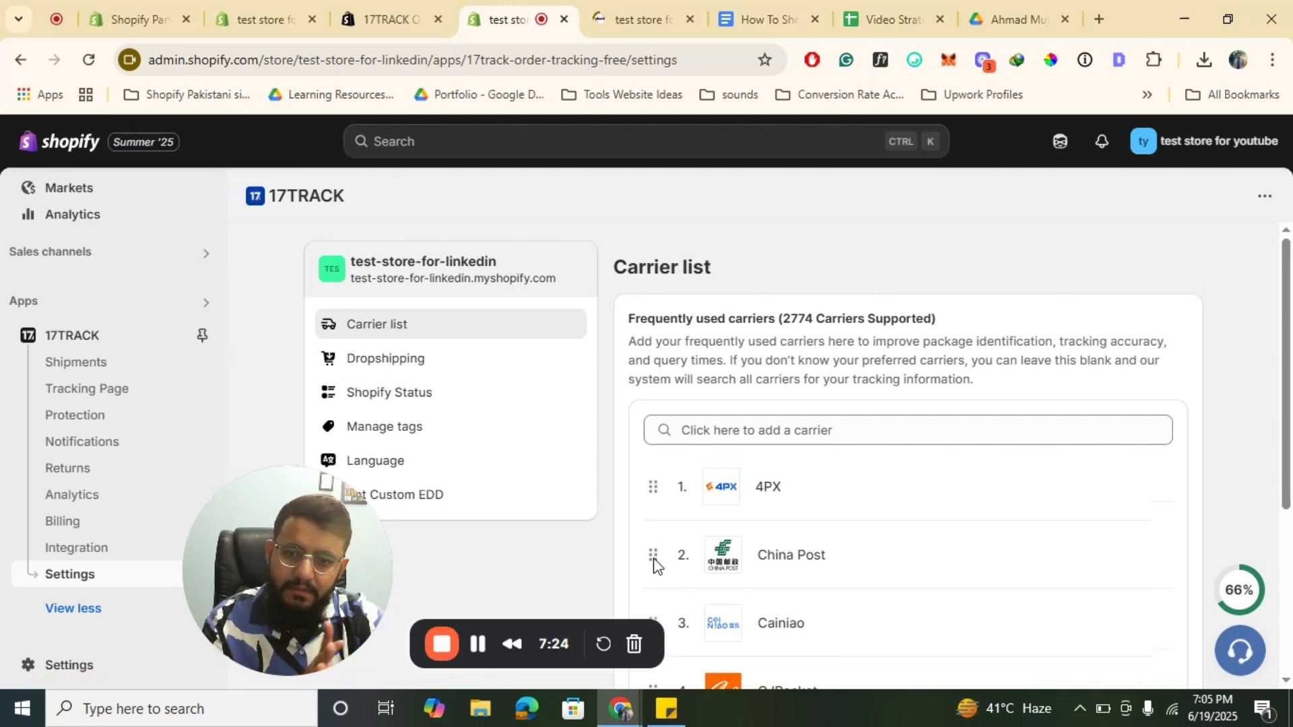
pyautogui.scroll(-4, 903, 485)
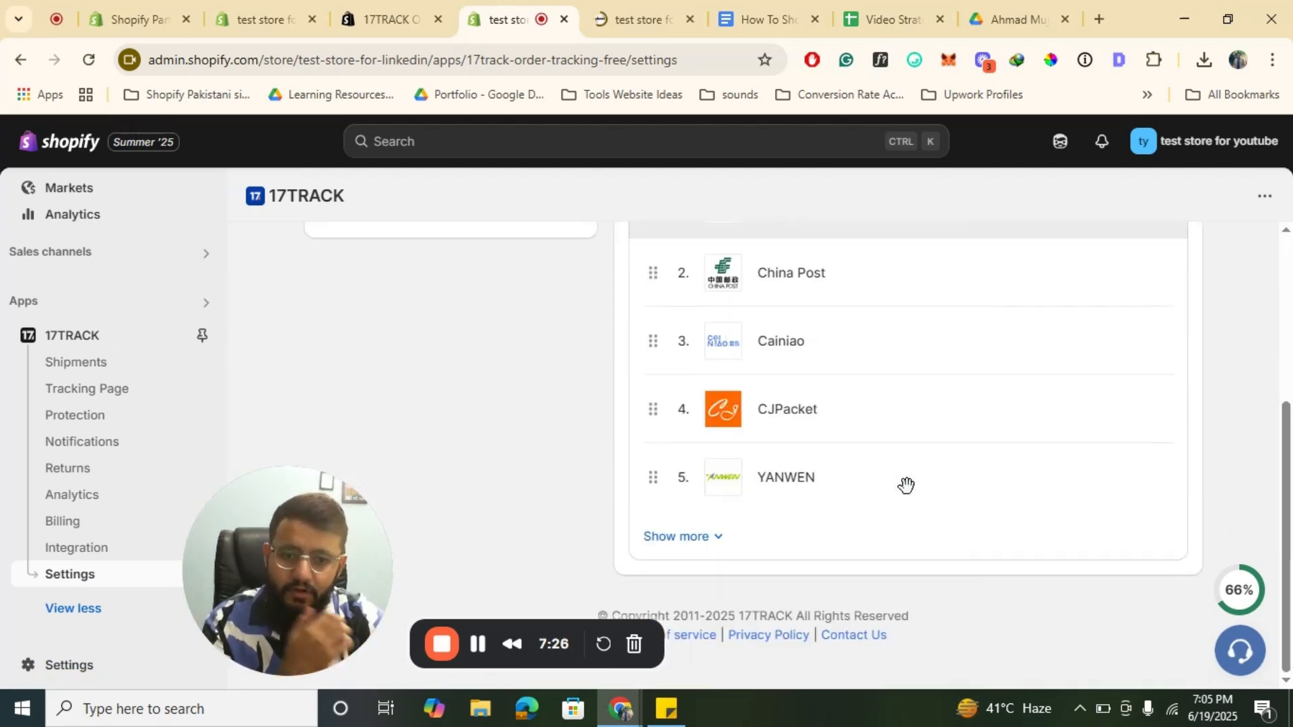
pyautogui.click(696, 537)
pyautogui.scroll(-2, 860, 491)
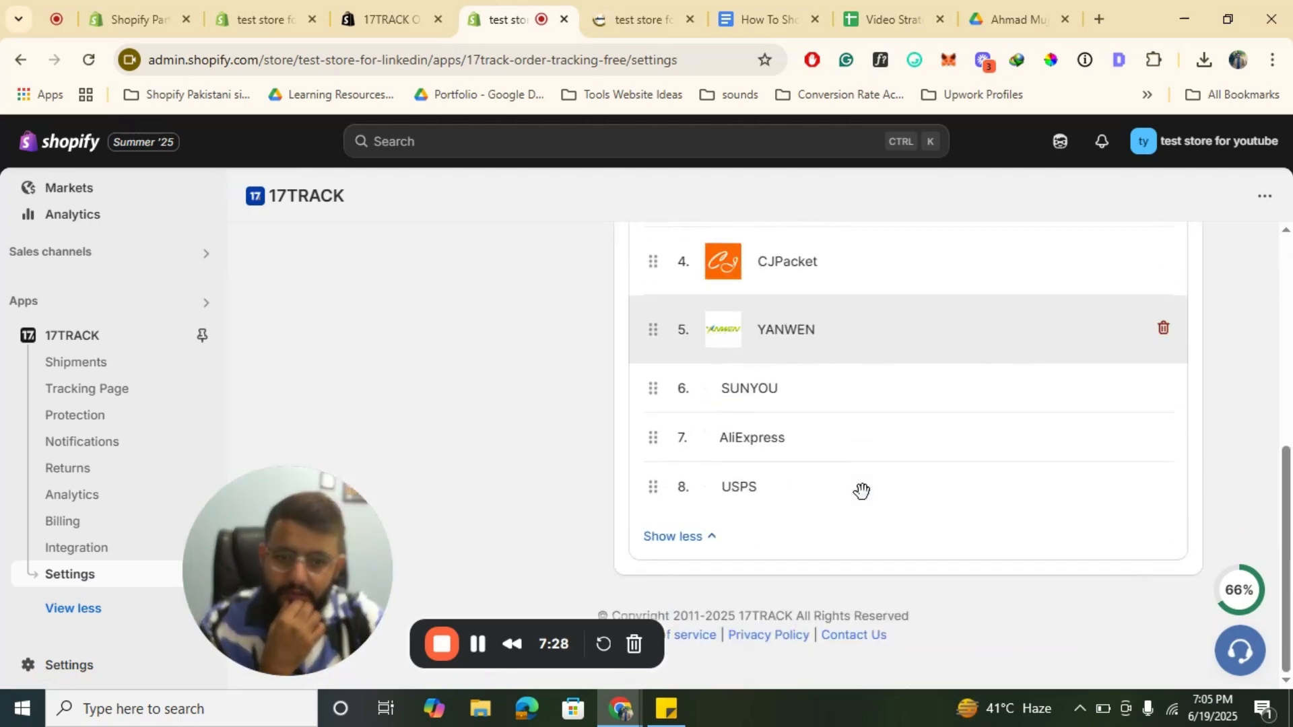
# Step: Add FedEx to the frequently used carriers list and save the carrier settings
pyautogui.scroll(2, 860, 491)
pyautogui.scroll(-3, 859, 490)
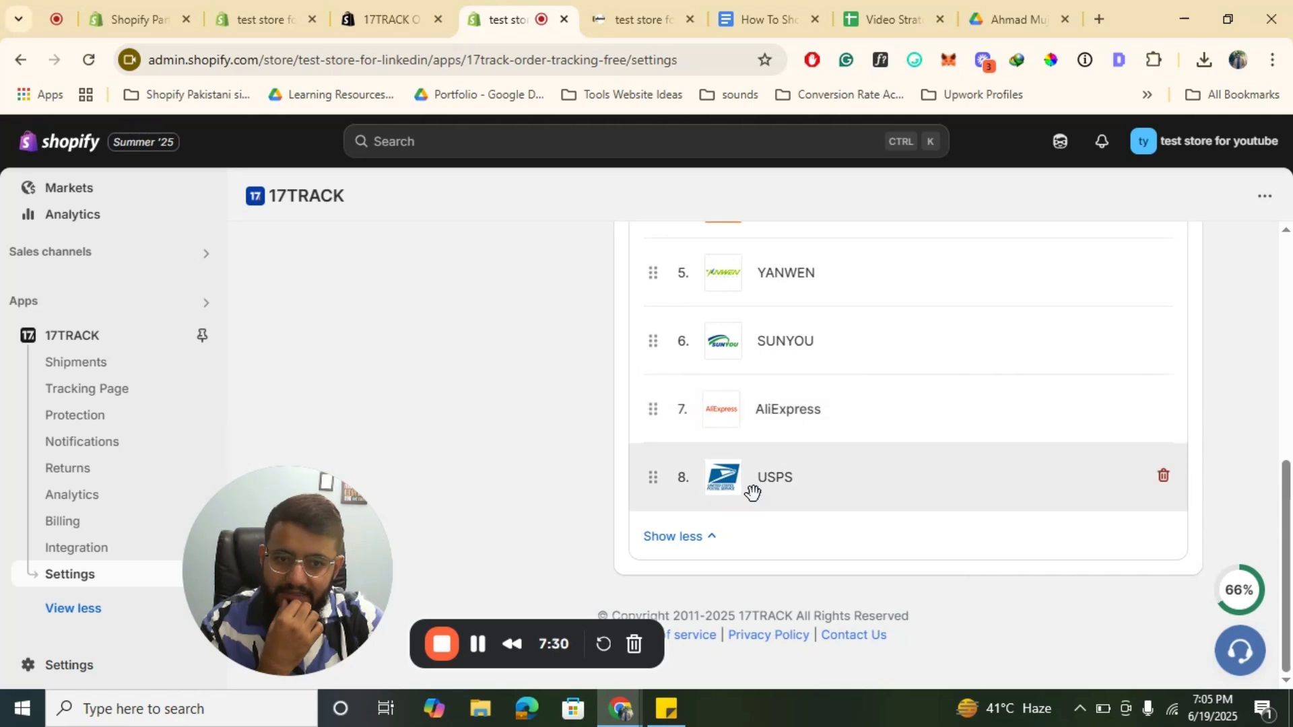
pyautogui.scroll(7, 902, 451)
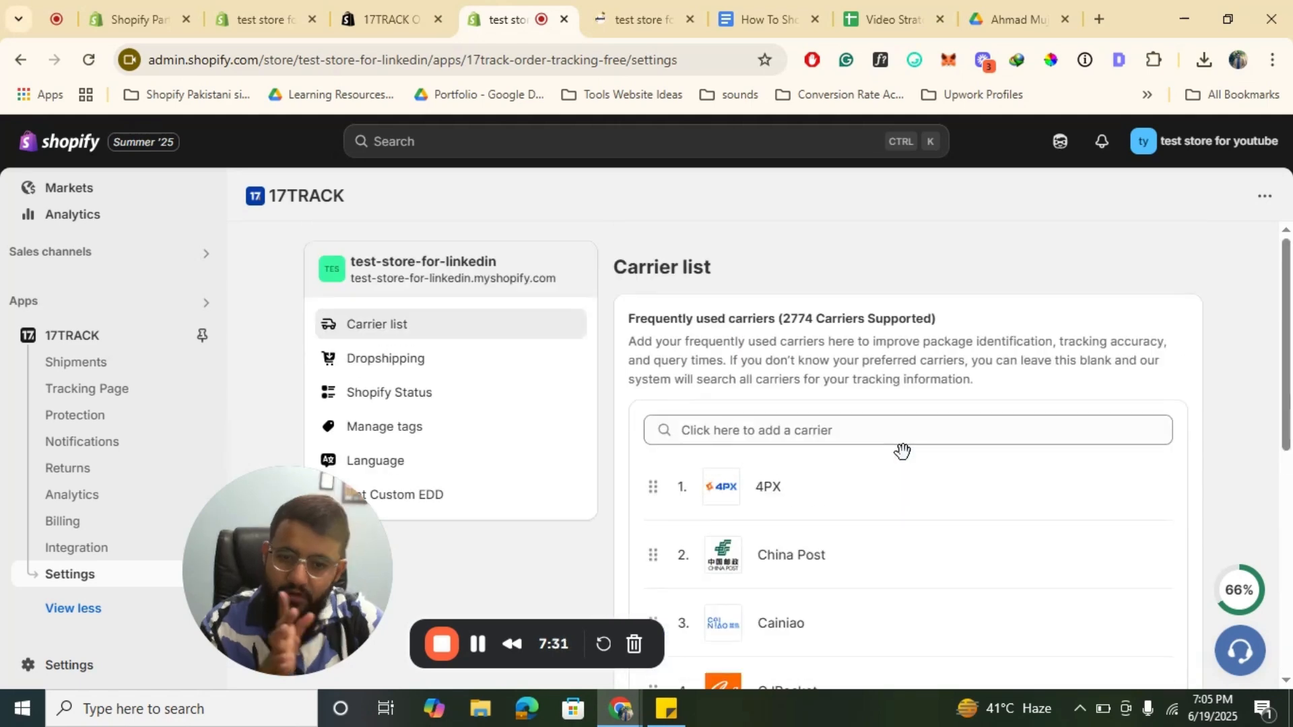
pyautogui.click(862, 419)
pyautogui.write('fed')
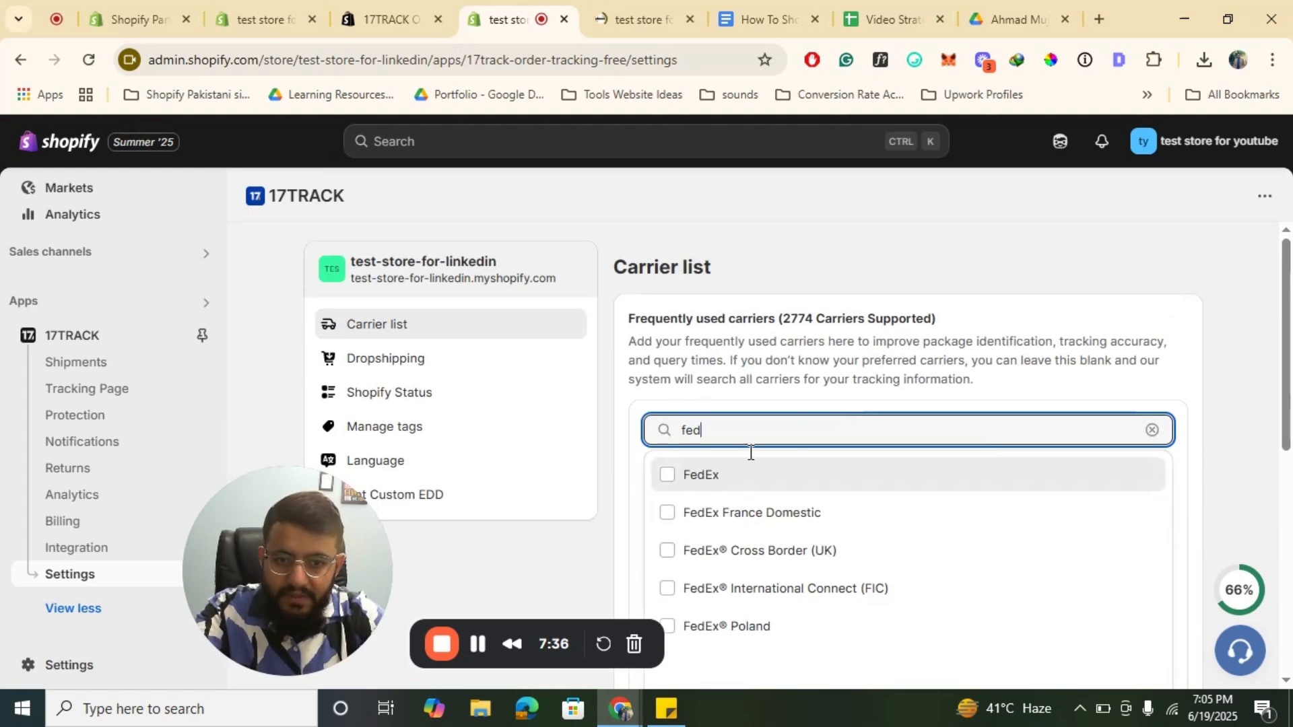
pyautogui.click(667, 478)
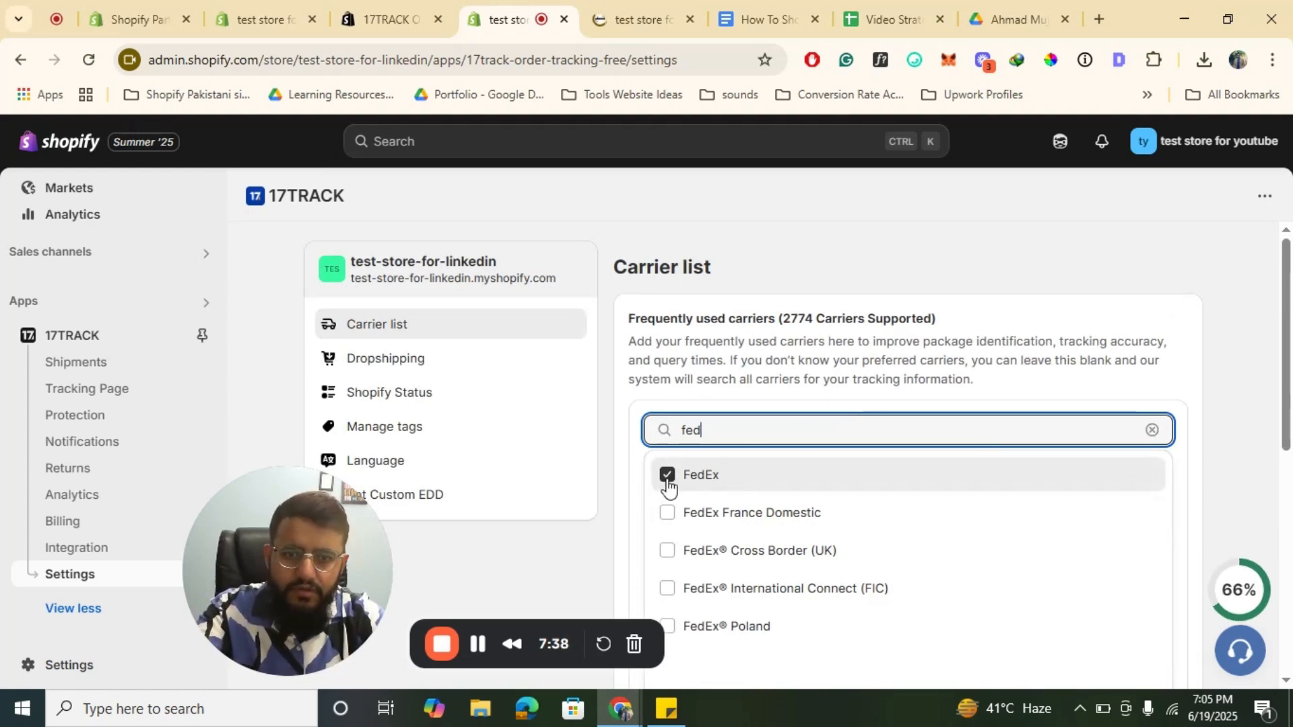
pyautogui.click(1219, 418)
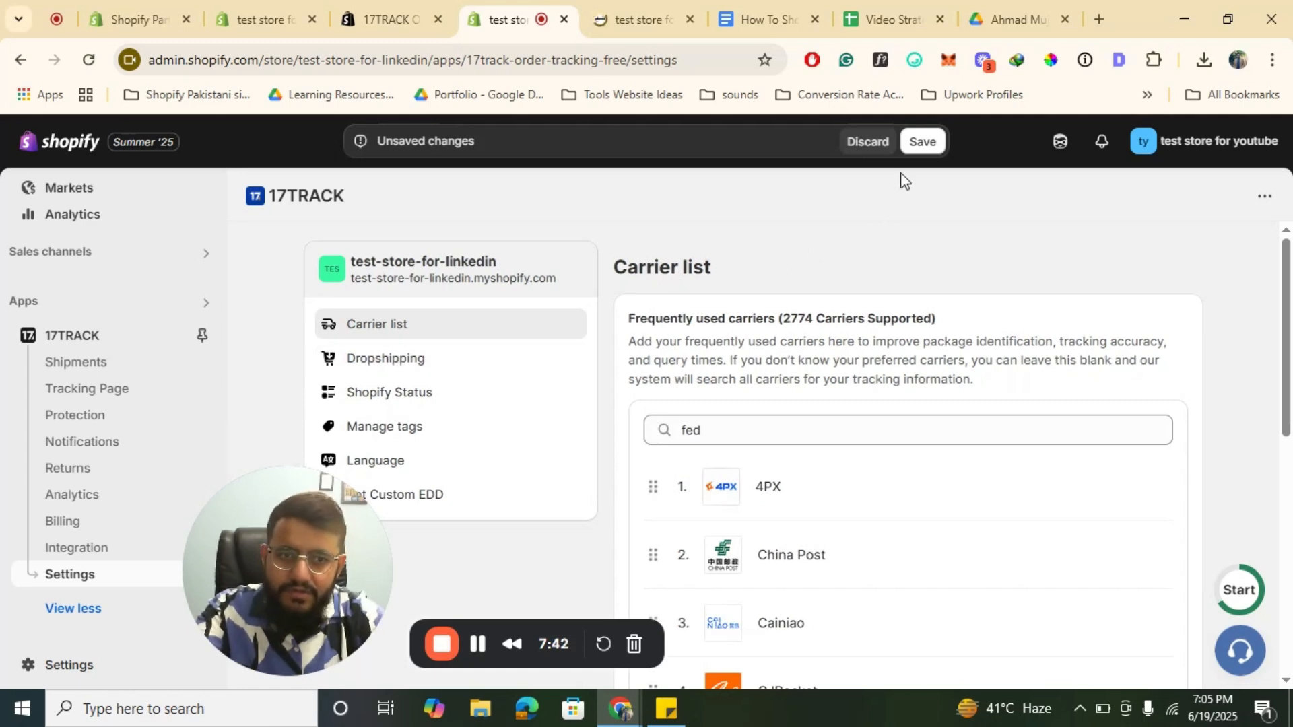
pyautogui.click(928, 147)
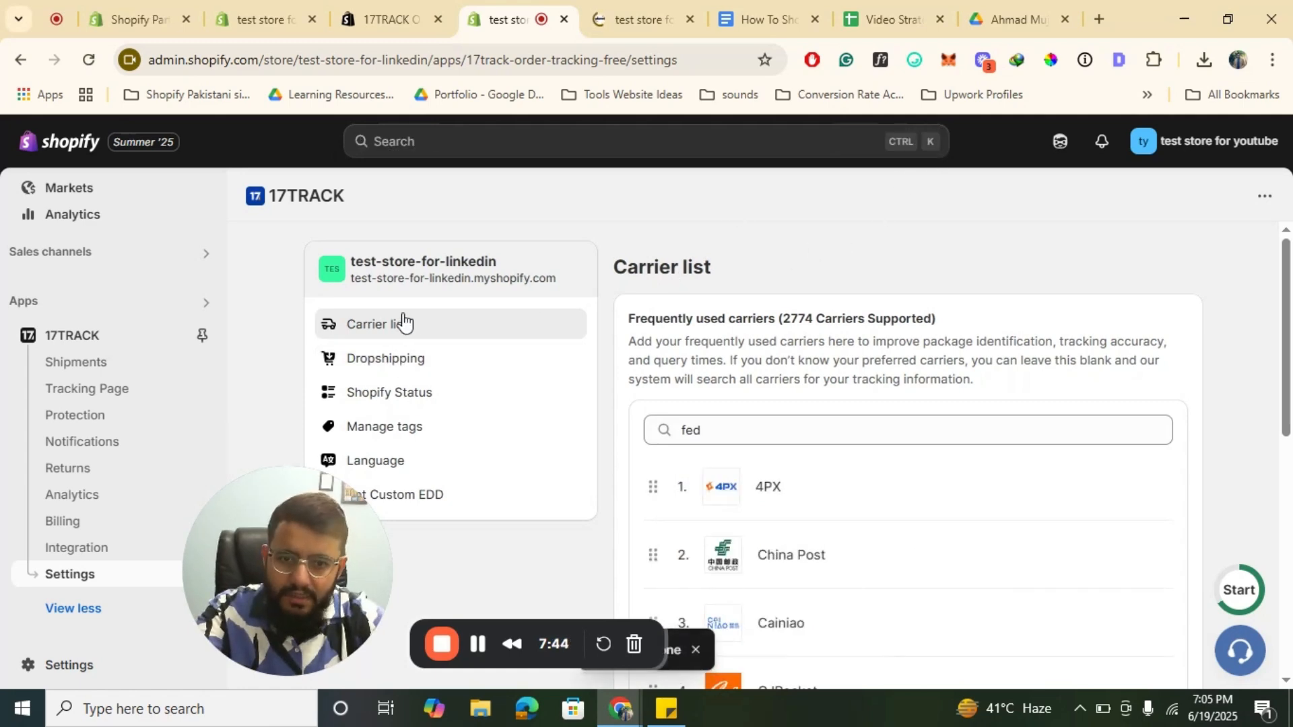
# Step: Open the Dropshipping settings and review the dropshipping mode options
pyautogui.click(381, 355)
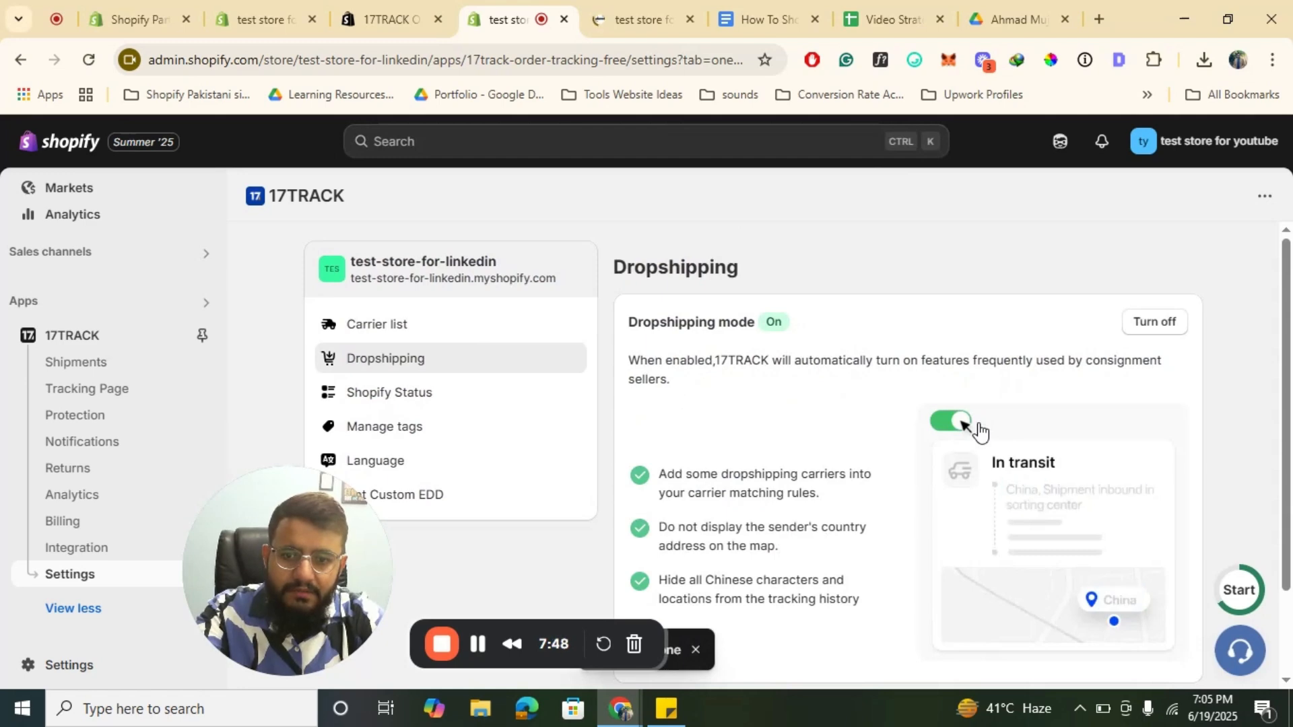
pyautogui.scroll(-2, 980, 431)
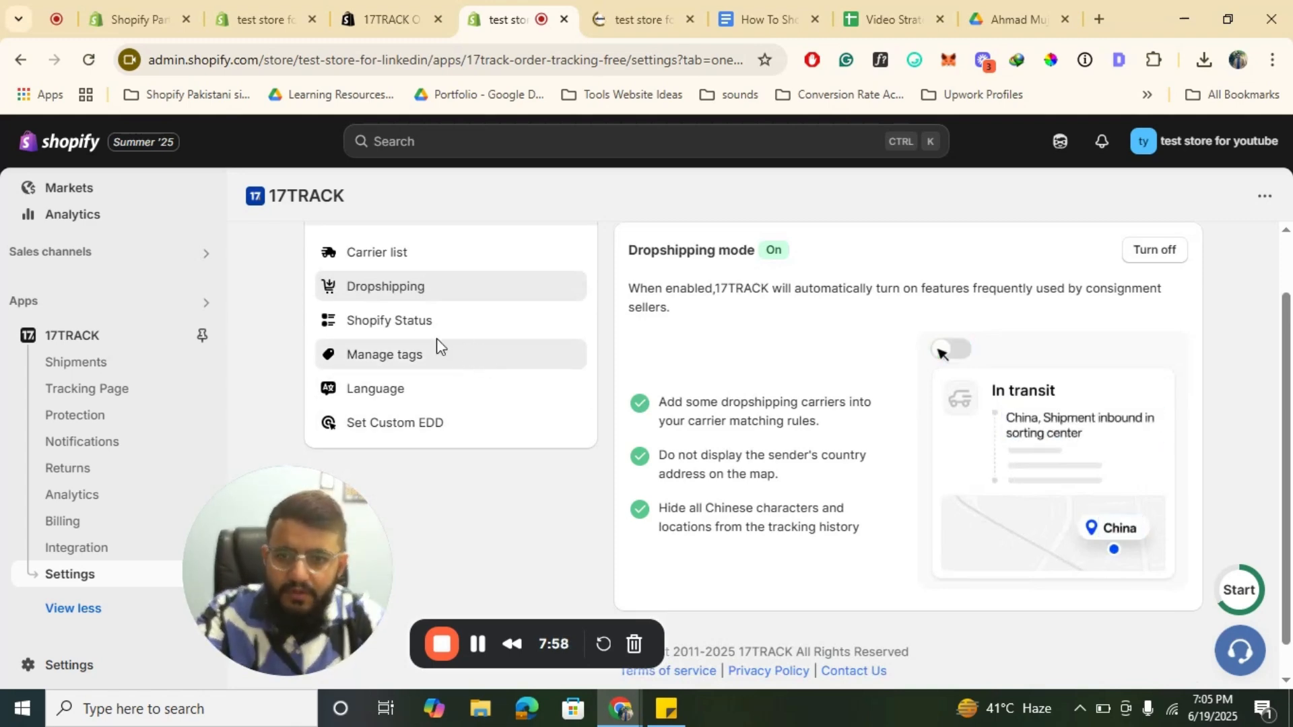
pyautogui.scroll(1, 536, 406)
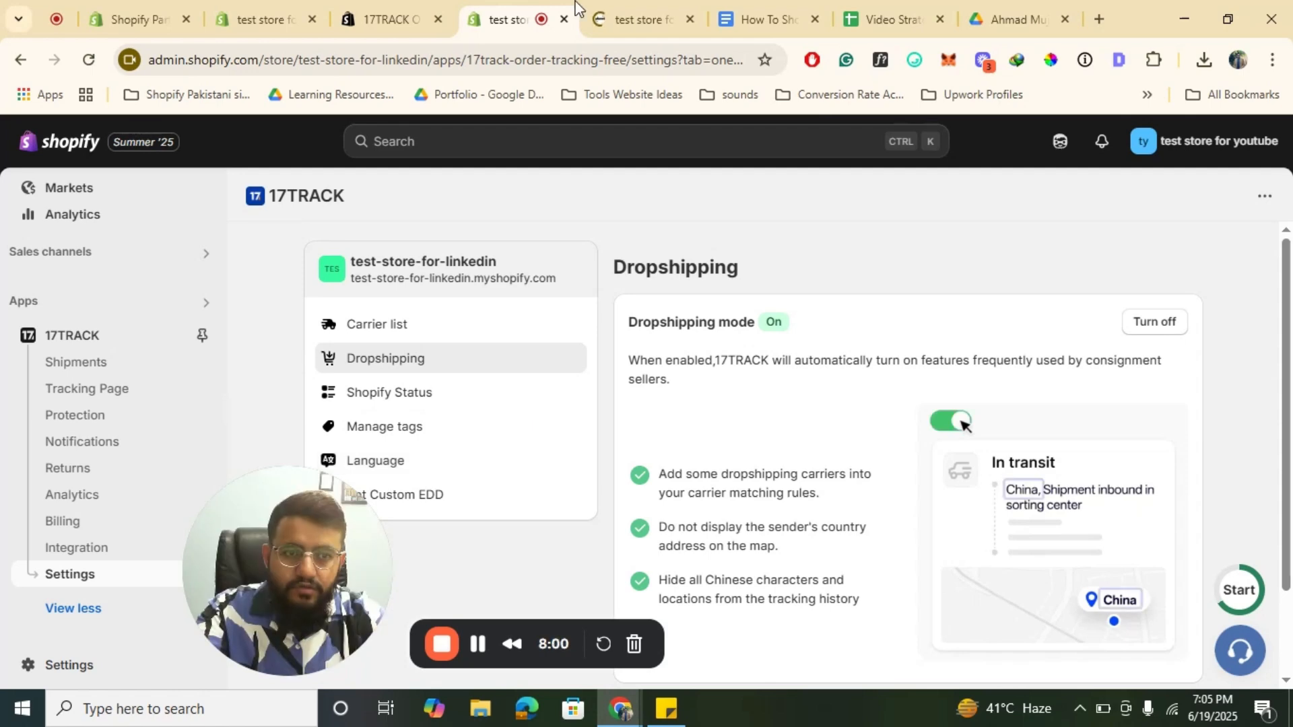
# Step: Open order #1001 from the store admin's Orders list
pyautogui.click(633, 19)
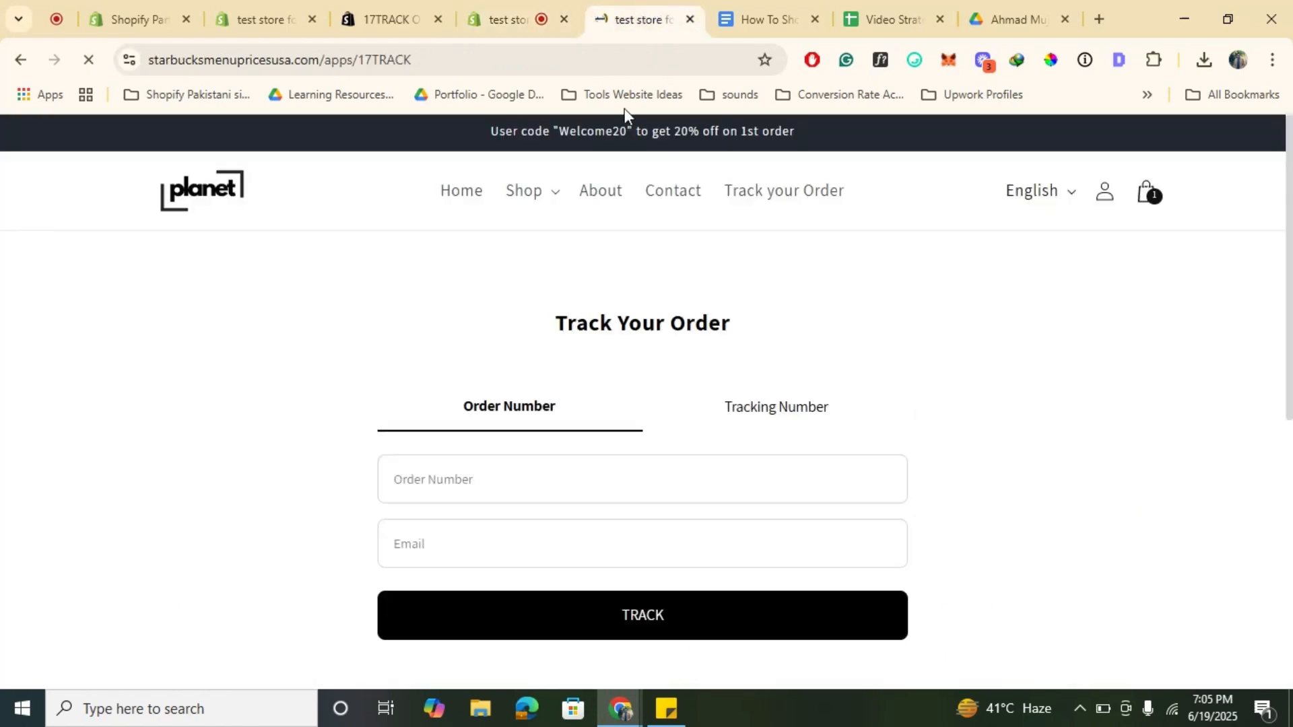
pyautogui.click(401, 3)
pyautogui.click(266, 4)
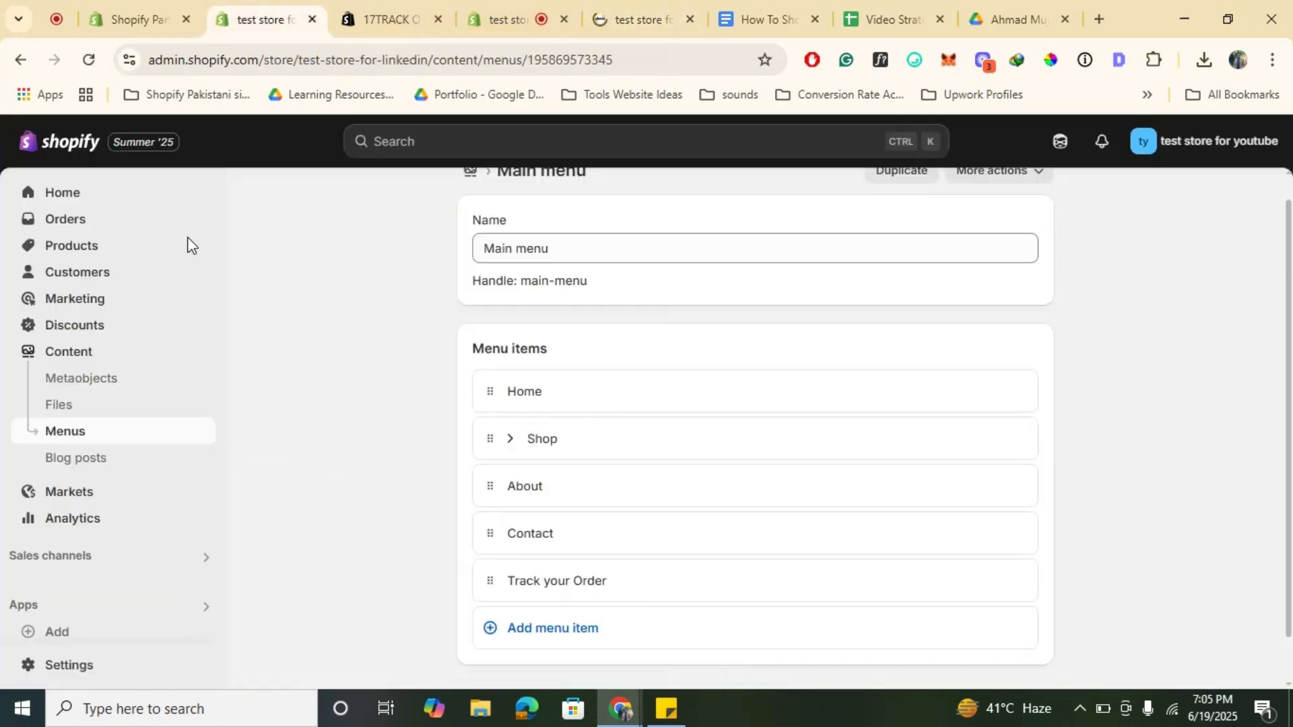
pyautogui.click(88, 222)
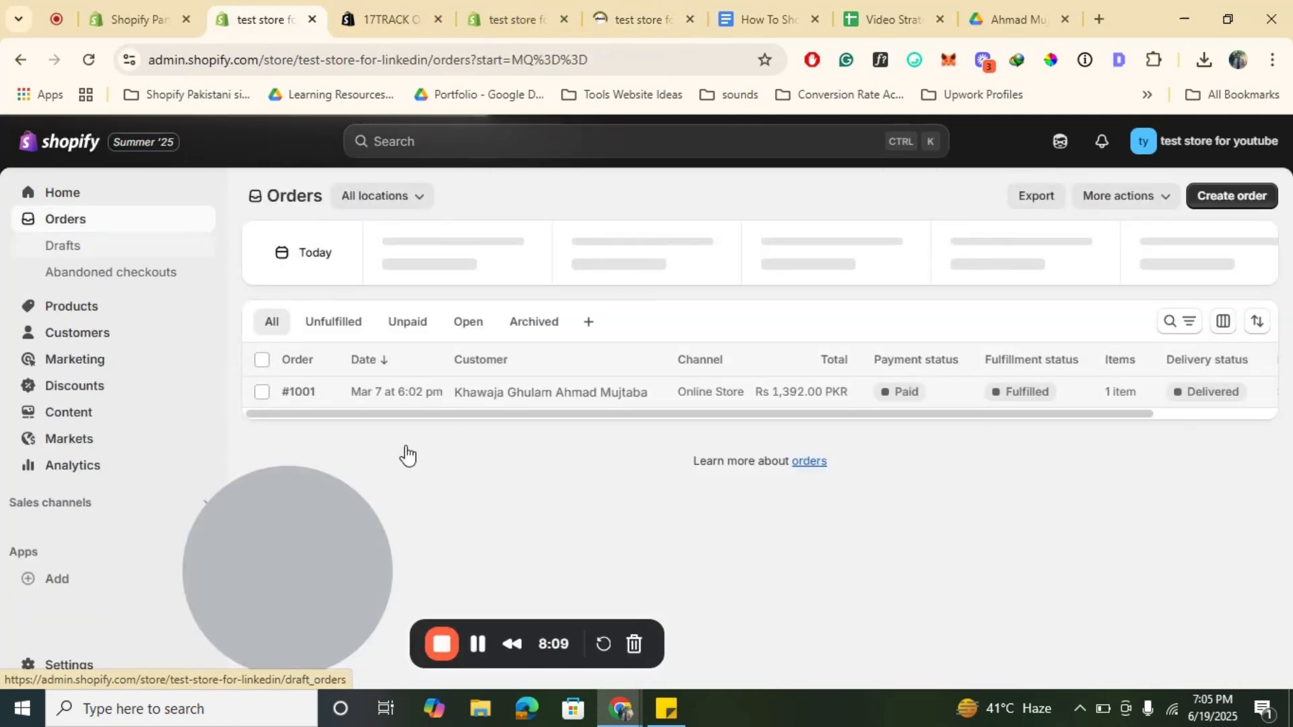
pyautogui.click(497, 397)
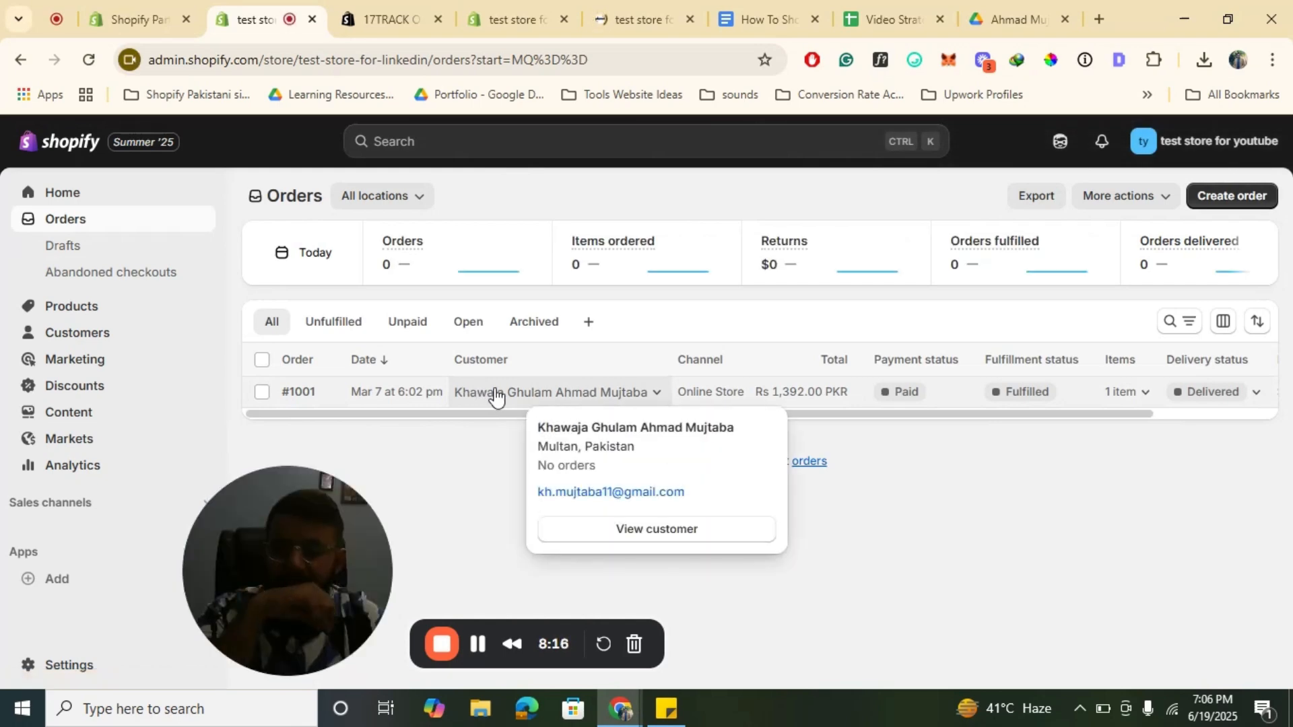
pyautogui.click(497, 397)
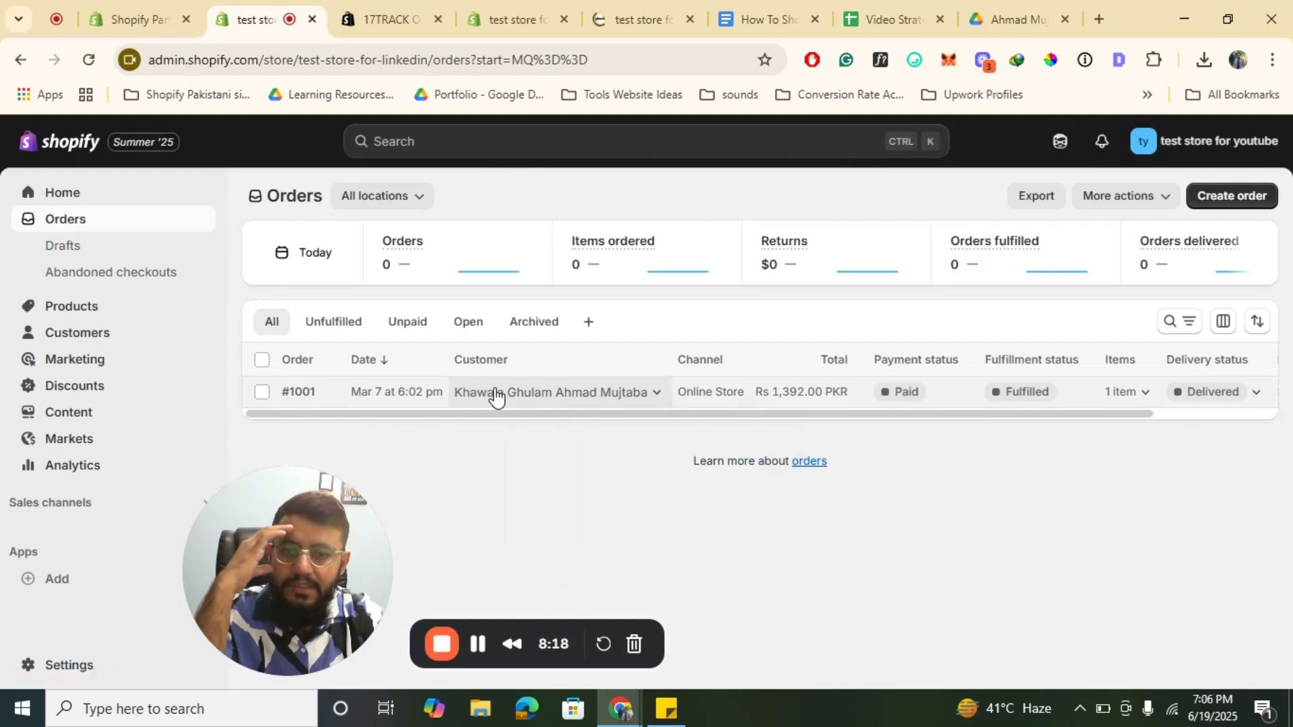
pyautogui.click(300, 392)
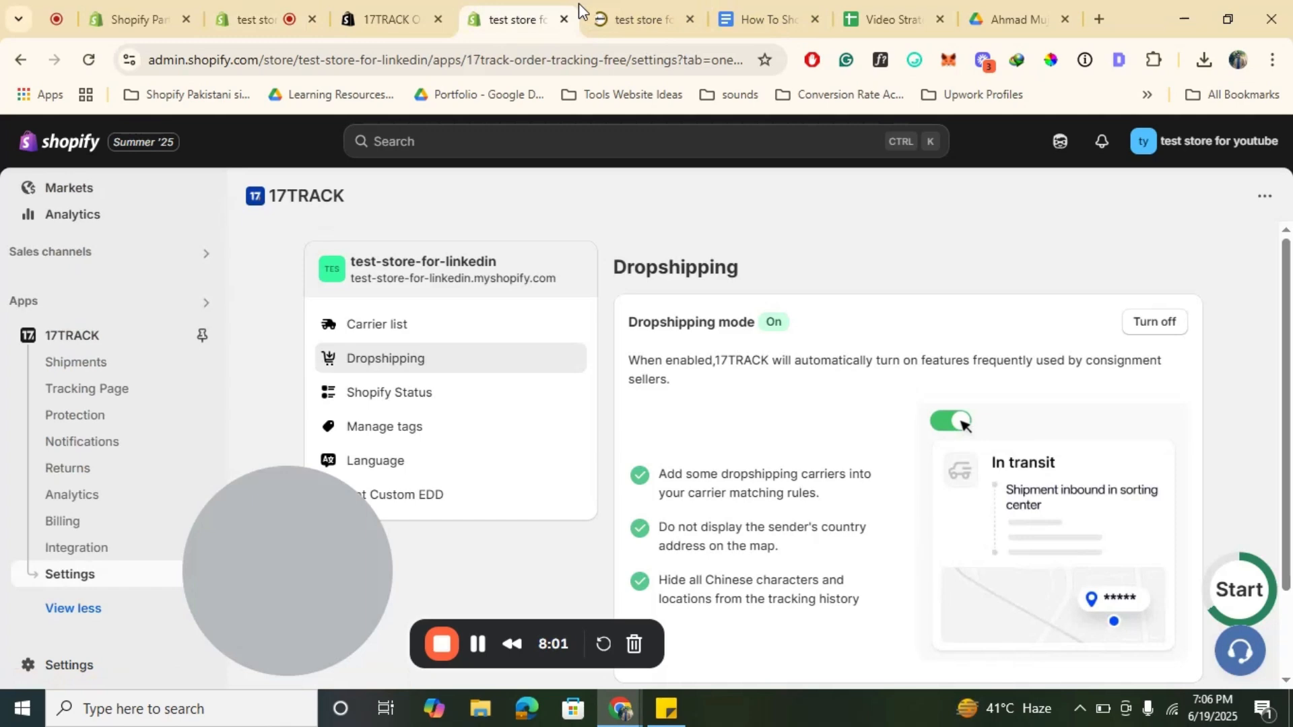
# Step: Look up the test order by its order number on the storefront Track Your Order page
pyautogui.click(593, 13)
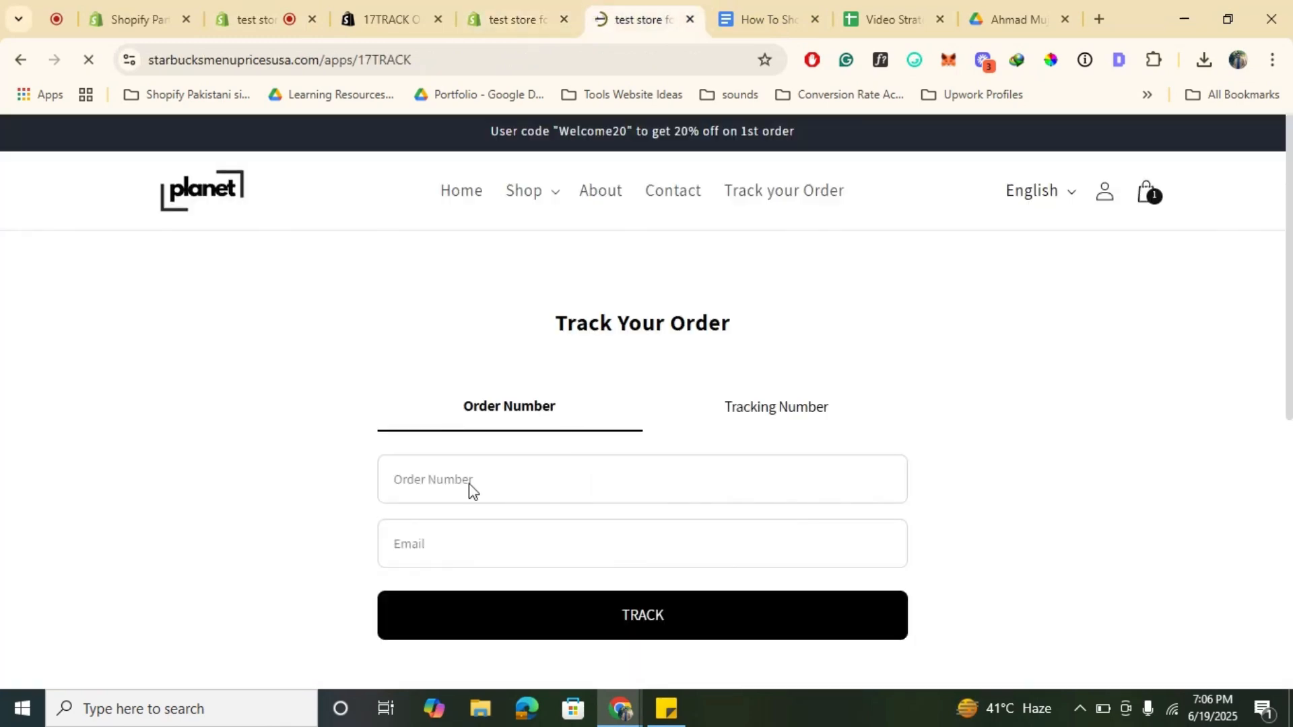
pyautogui.click(515, 490)
pyautogui.write('#1001')
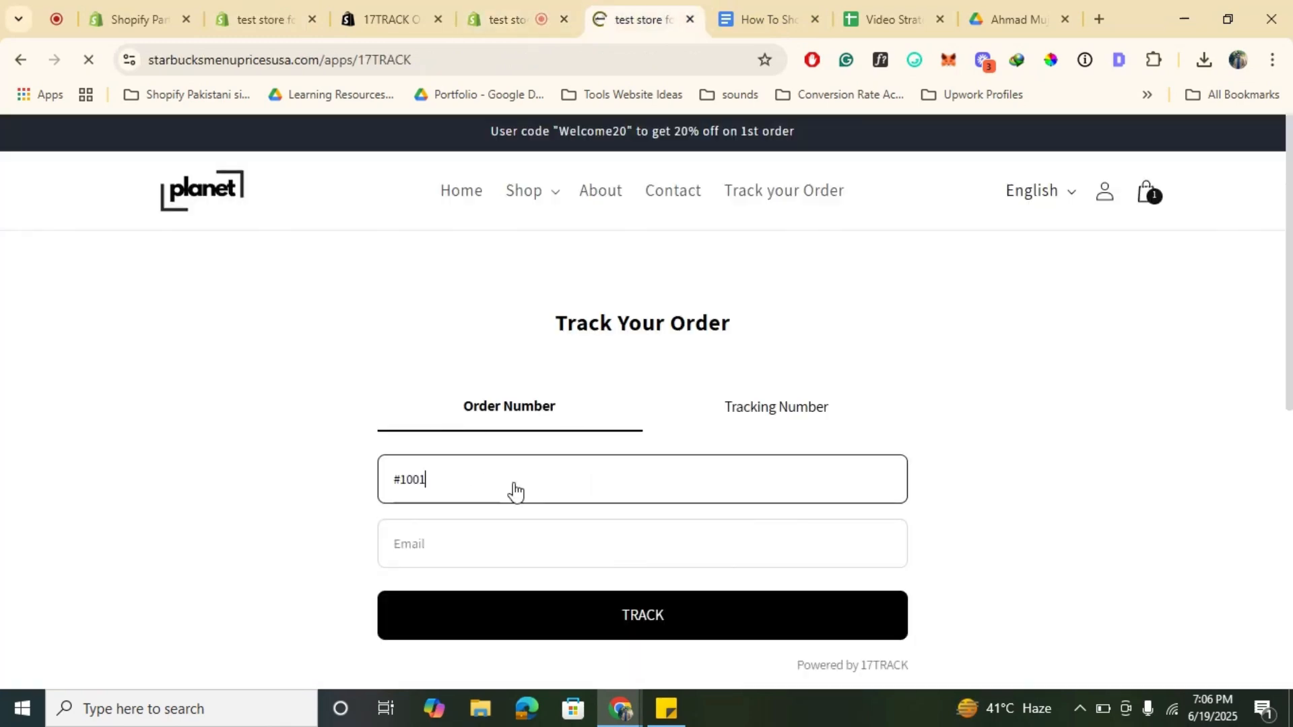
pyautogui.click(462, 542)
pyautogui.click(597, 414)
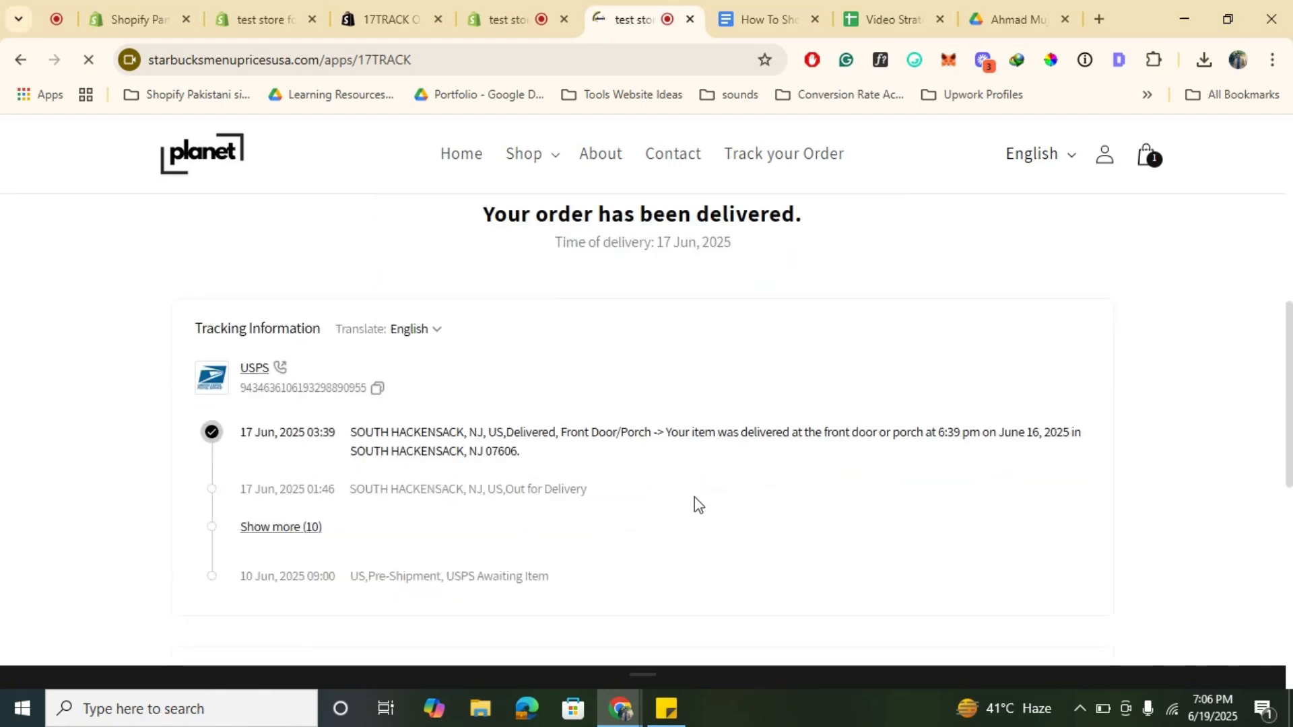
# Step: Review the tracking history and order information on the tracking results page
pyautogui.scroll(-2, 506, 481)
pyautogui.scroll(-3, 506, 479)
pyautogui.scroll(1, 506, 480)
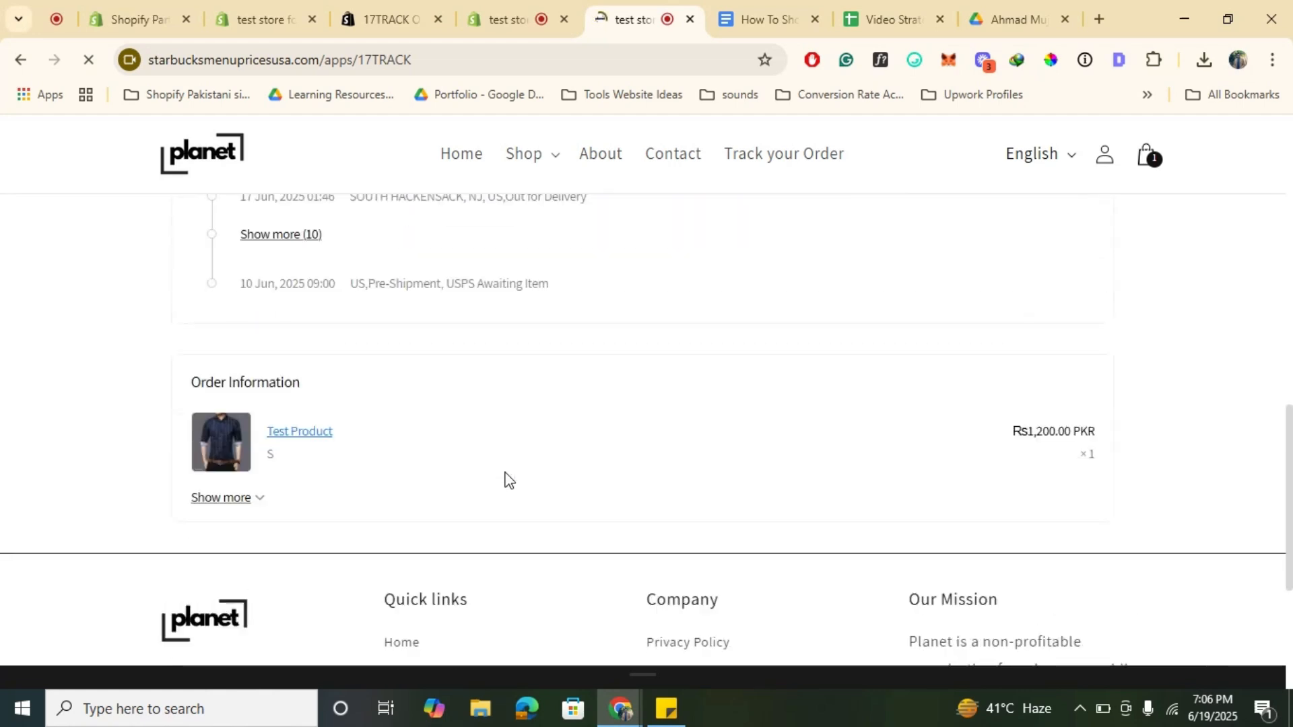
pyautogui.scroll(10, 277, 523)
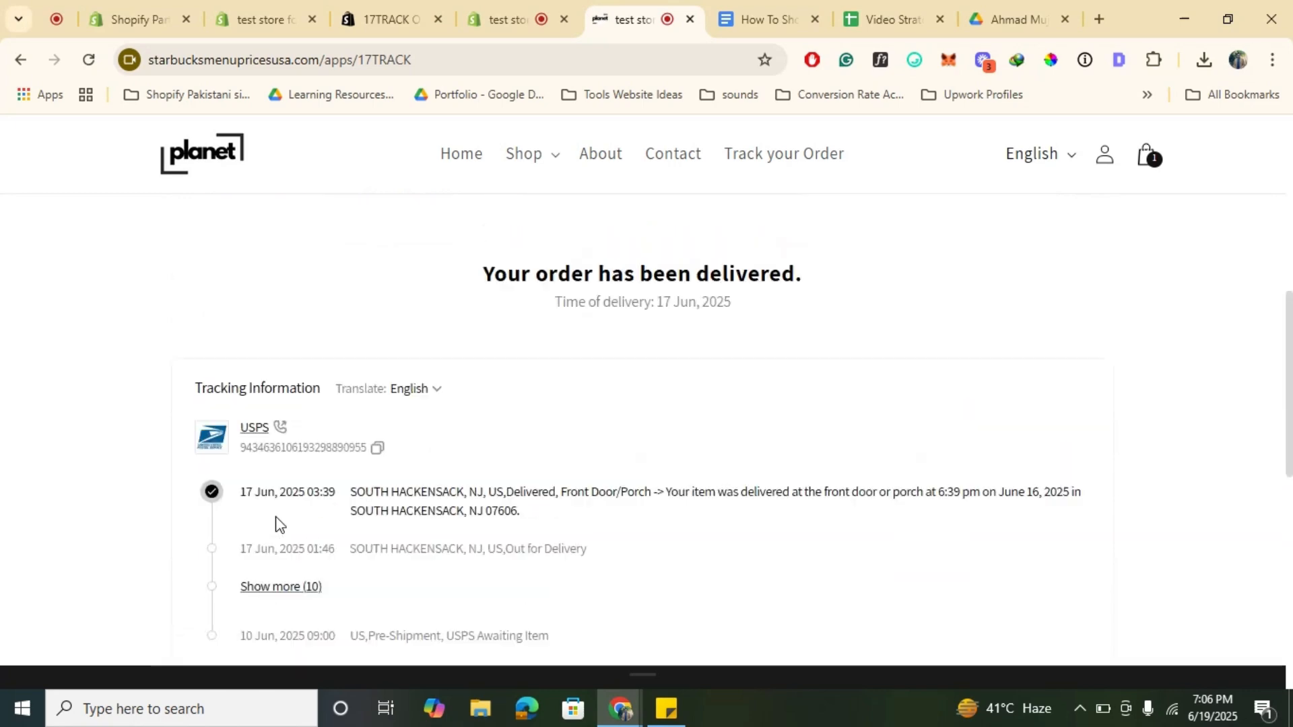
# Step: Copy the USPS tracking number from order #1001's fulfillment details in the admin
pyautogui.click(789, 409)
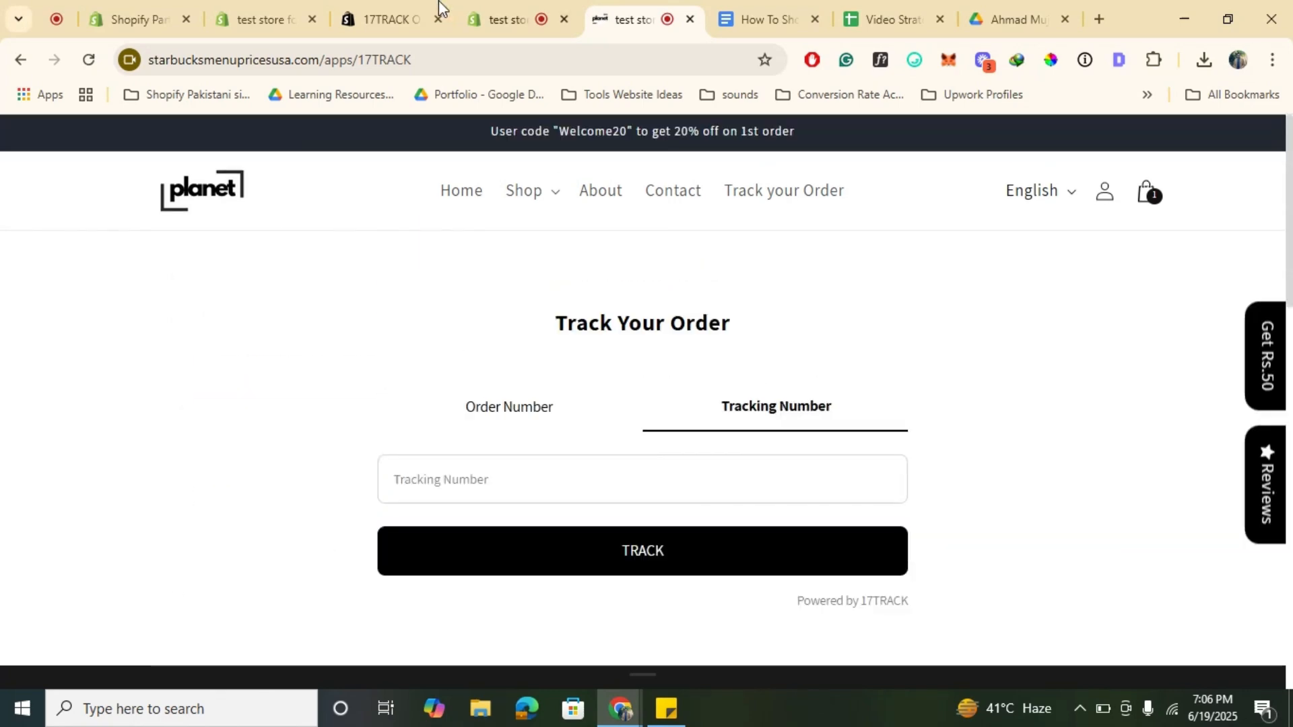
pyautogui.click(270, 1)
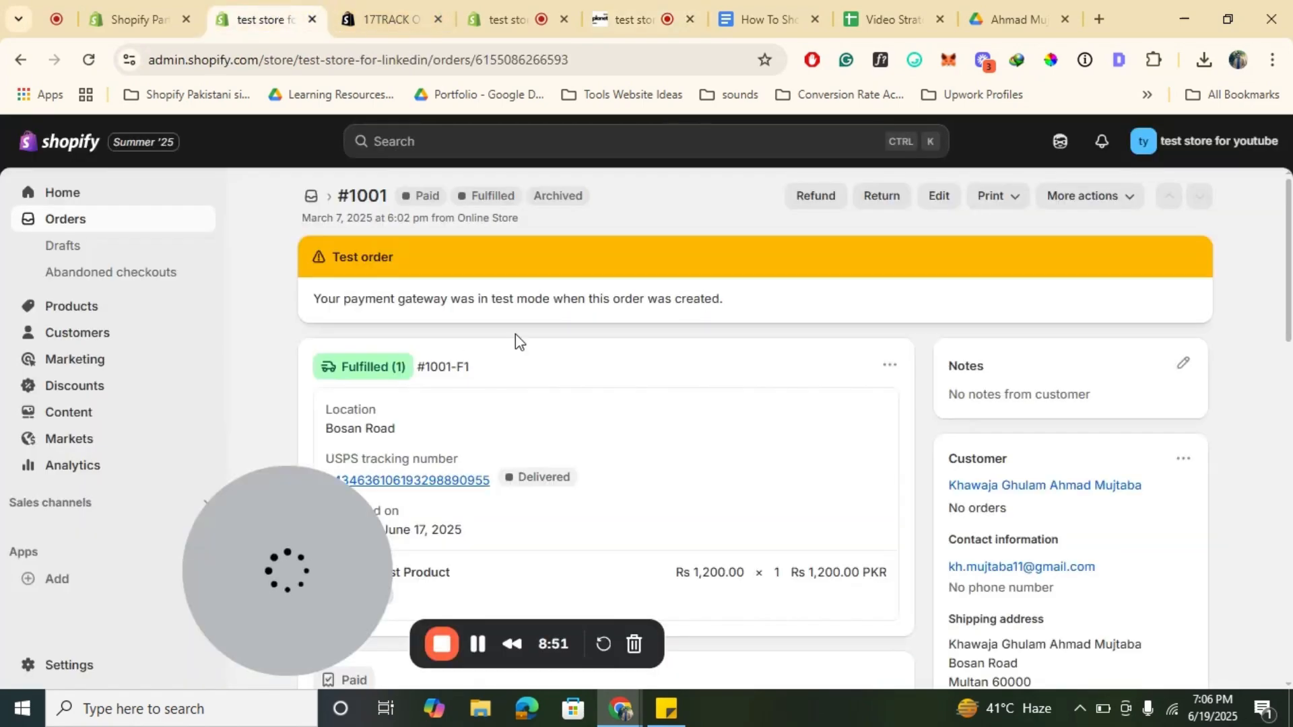
pyautogui.scroll(-3, 604, 365)
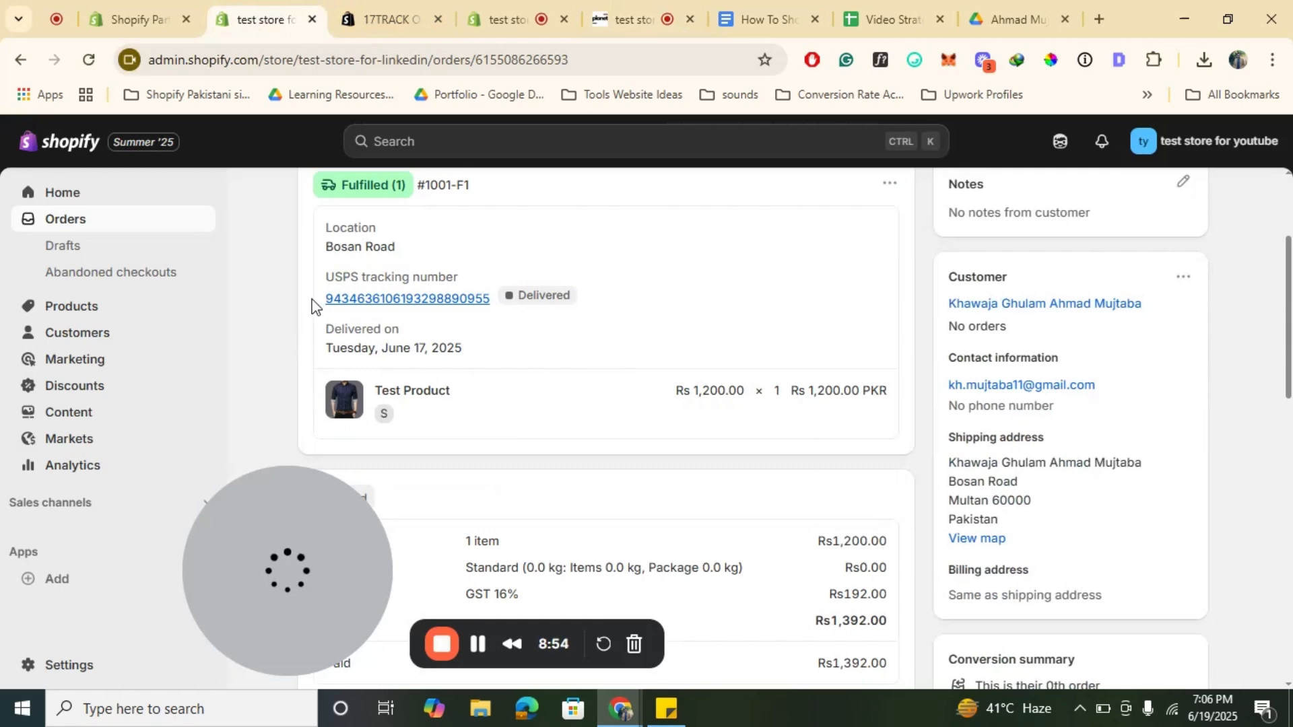
pyautogui.moveTo(325, 300); pyautogui.dragTo(491, 291)
pyautogui.hotkey('ctrl', 'c')
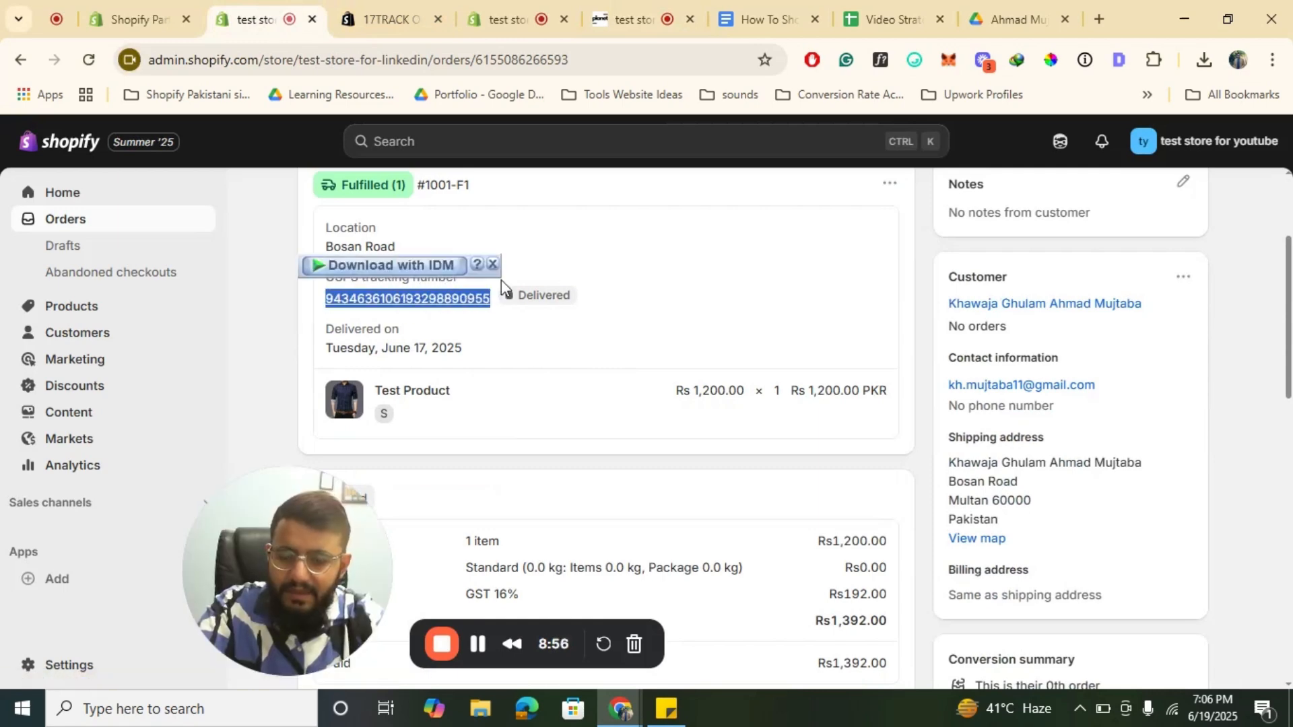
pyautogui.click(398, 2)
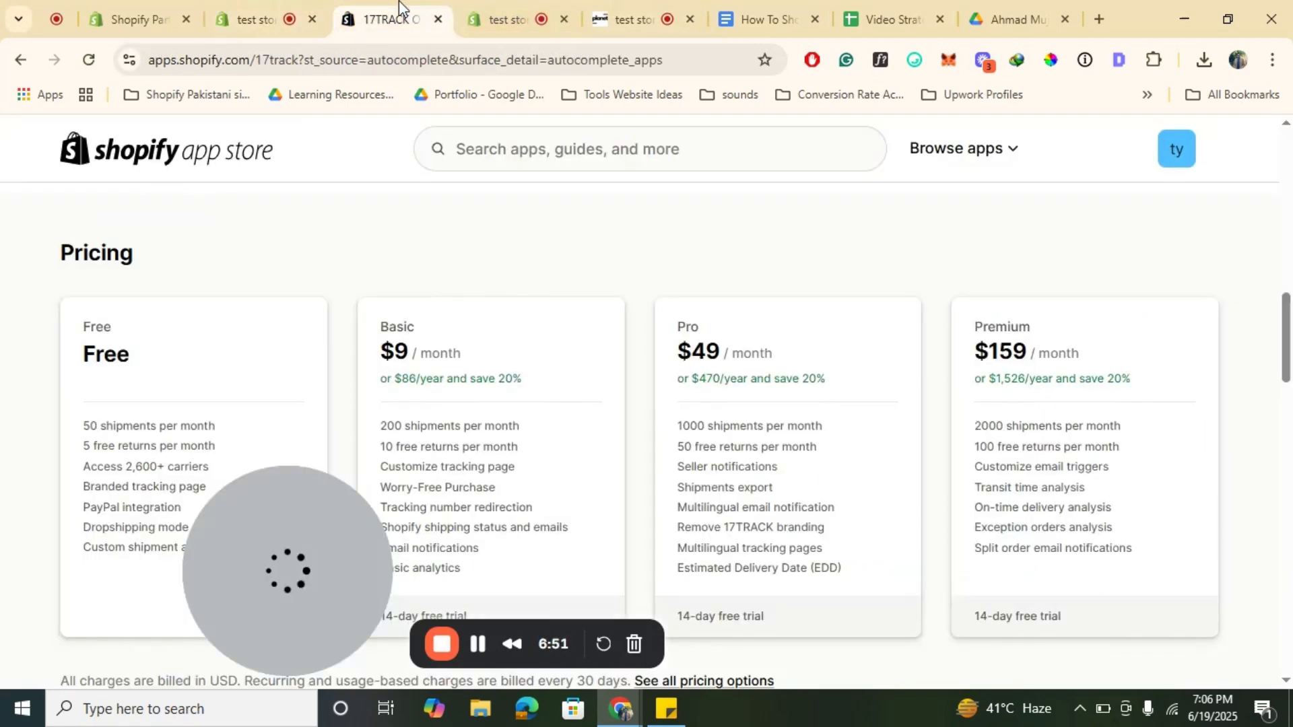
# Step: Paste the copied tracking number into the storefront Tracking Number lookup, track it and review the results
pyautogui.click(512, 19)
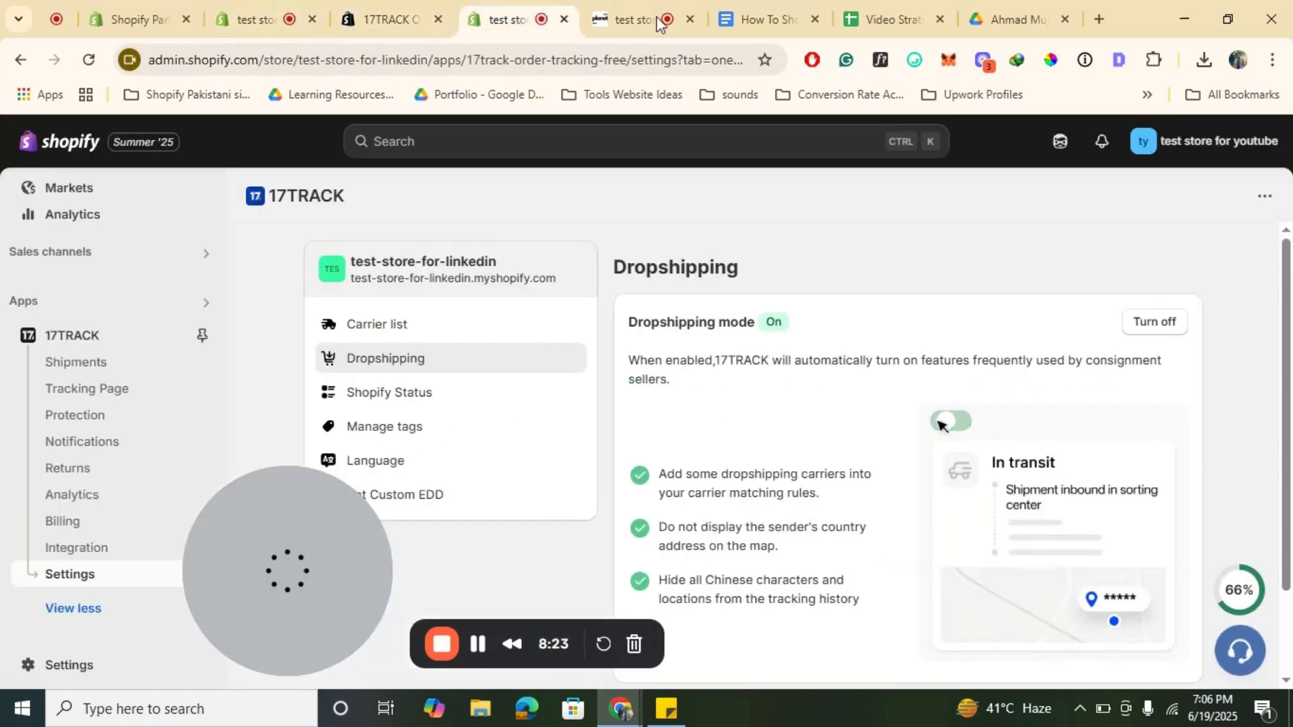
pyautogui.click(656, 20)
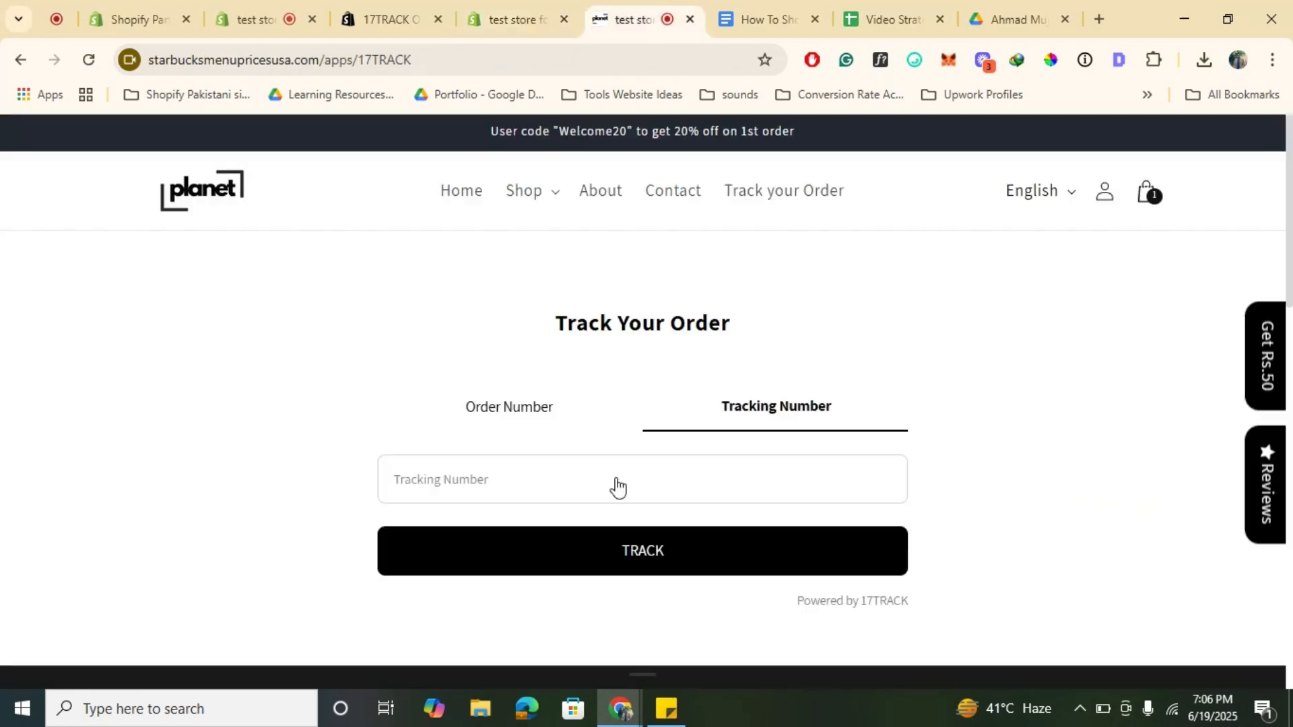
pyautogui.click(578, 489)
pyautogui.hotkey('ctrl', 'v')
pyautogui.click(670, 538)
pyautogui.scroll(-3, 696, 350)
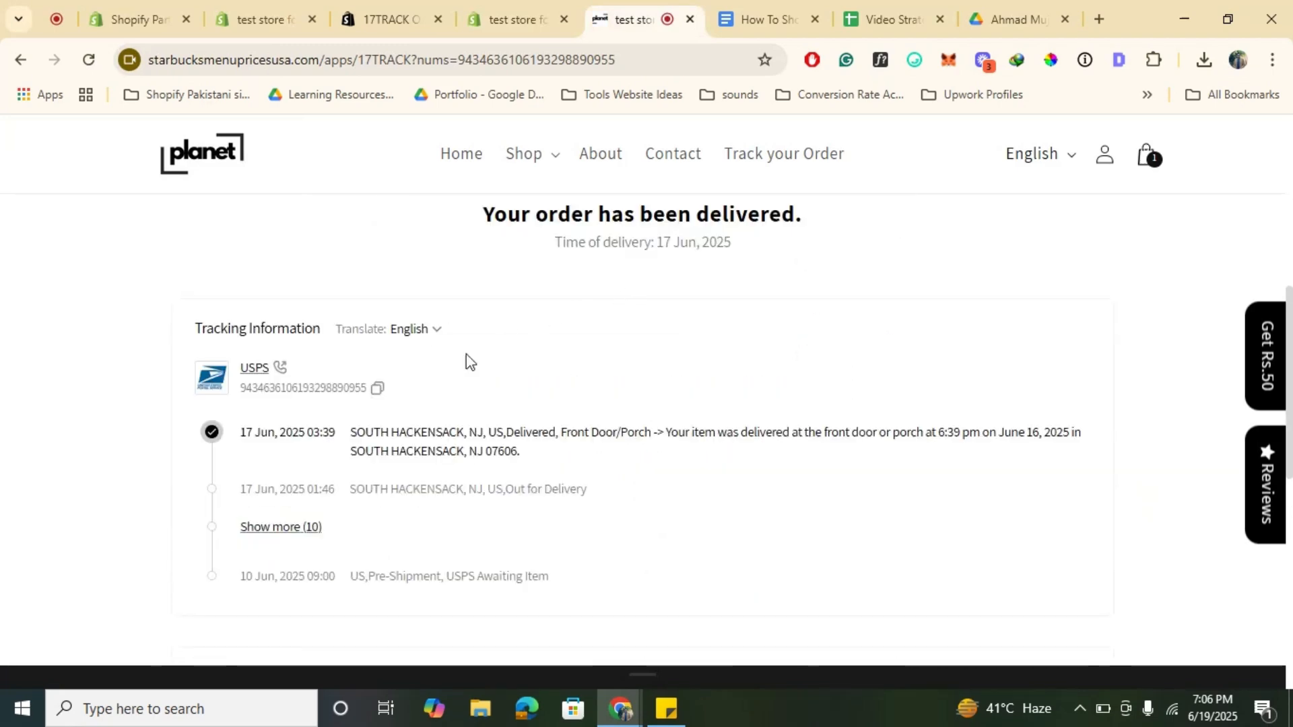
pyautogui.scroll(-5, 432, 391)
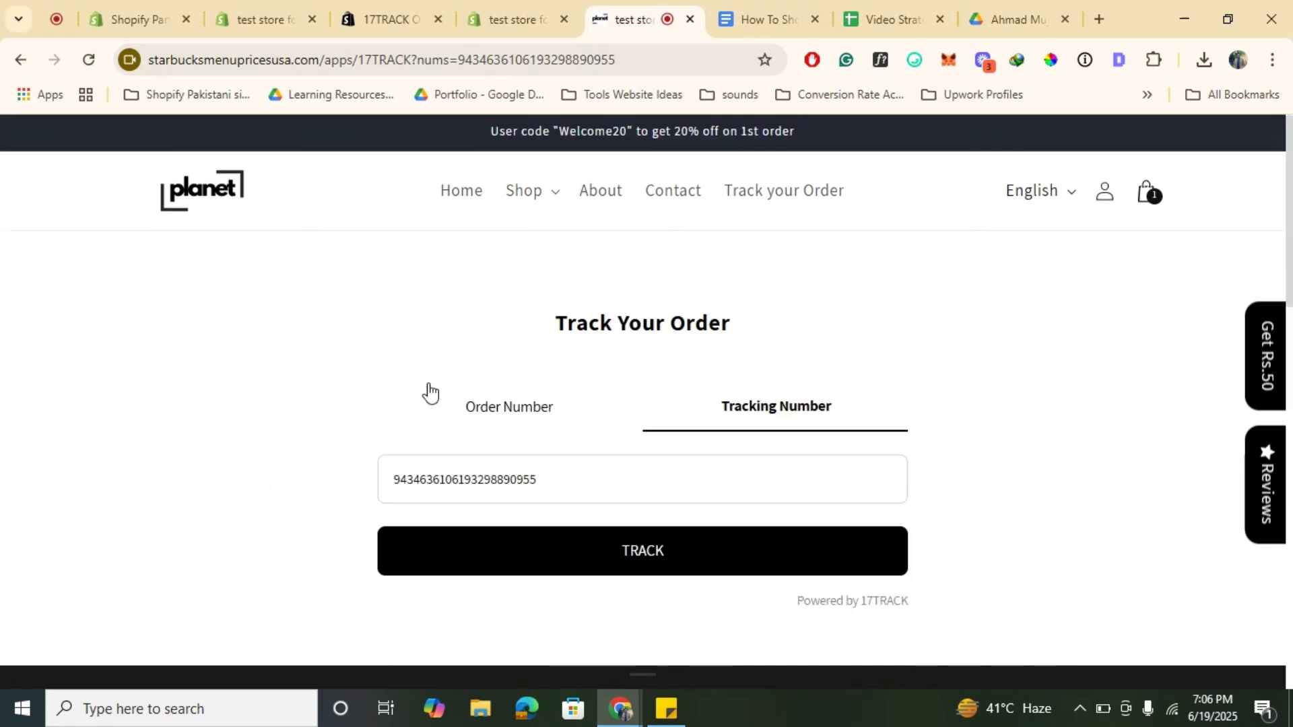
pyautogui.click(260, 8)
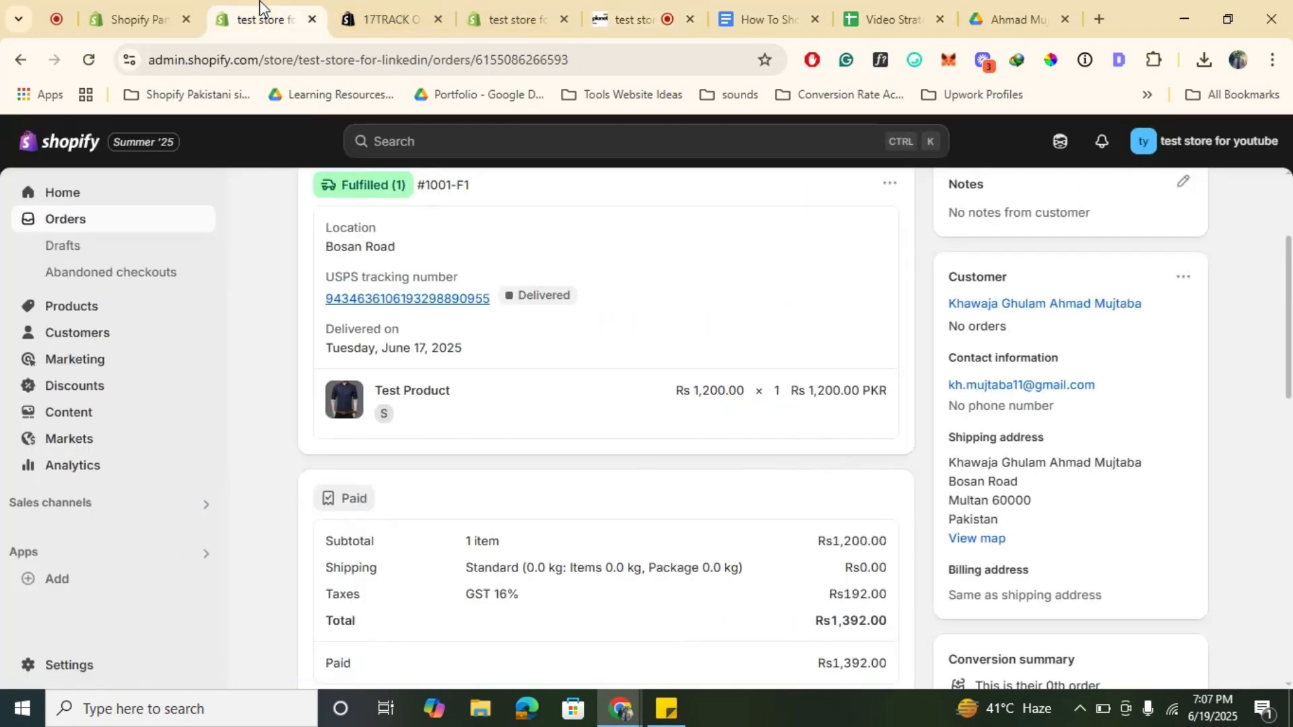